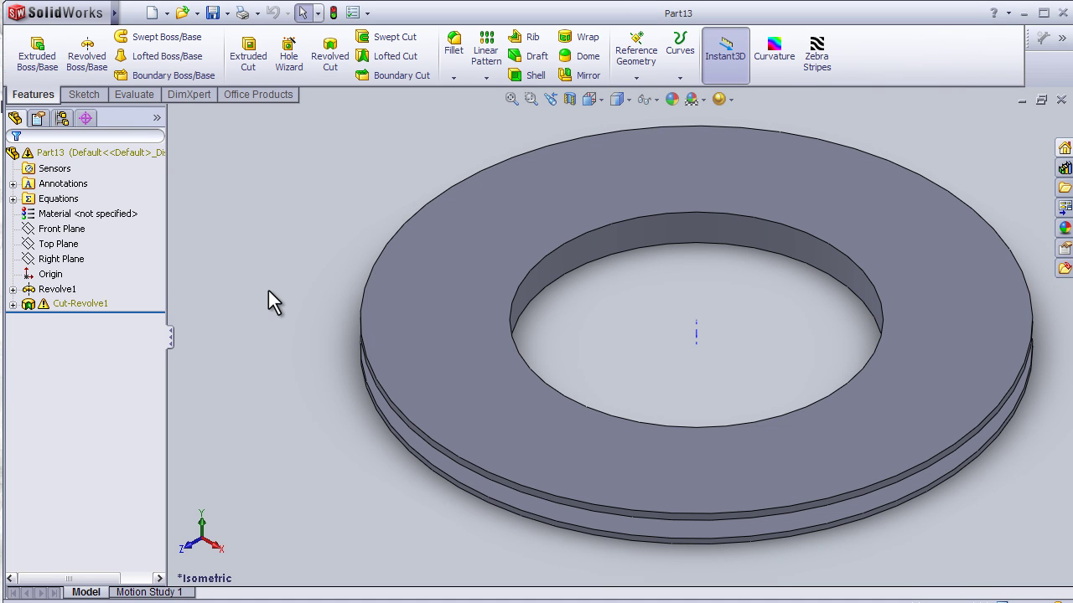
Open and dismiss the pattern-type list, then orbit the ring more face-on
click(491, 80)
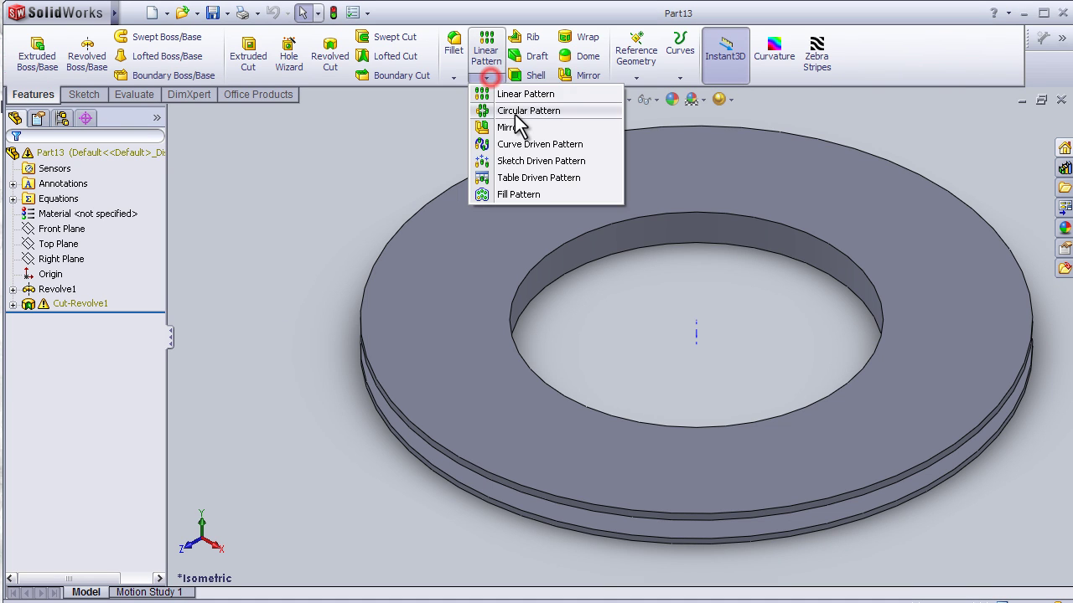
click(289, 295)
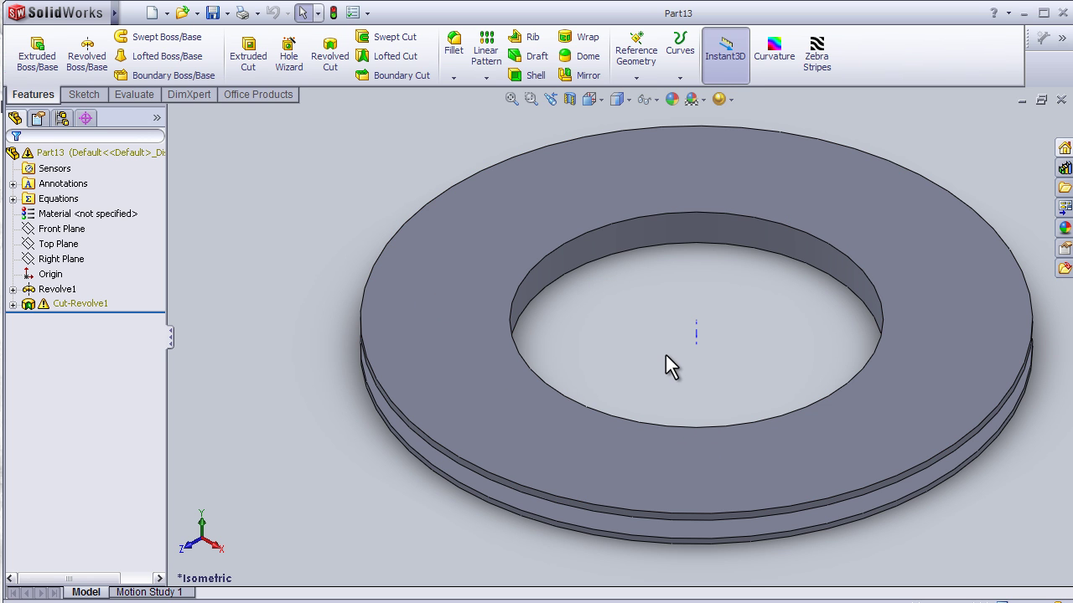
mouse_move(304, 254)
middle_down()
mouse_move(313, 311)
mouse_move(296, 277)
mouse_move(344, 319)
middle_up()
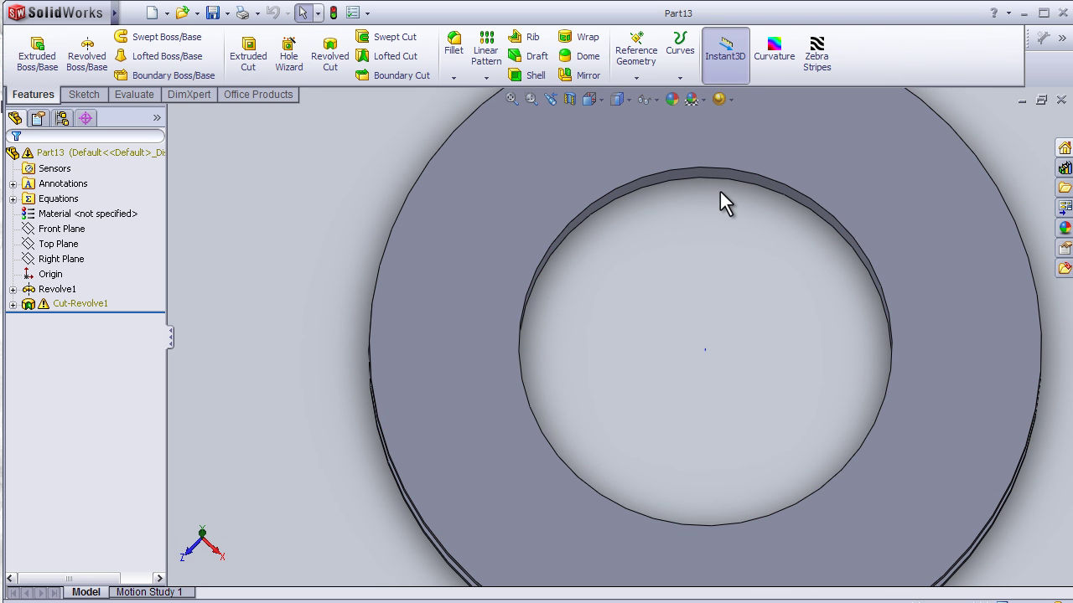
Start a Hole Wizard hole on the ring's flat face with ISO drill size Ø10.0
click(476, 243)
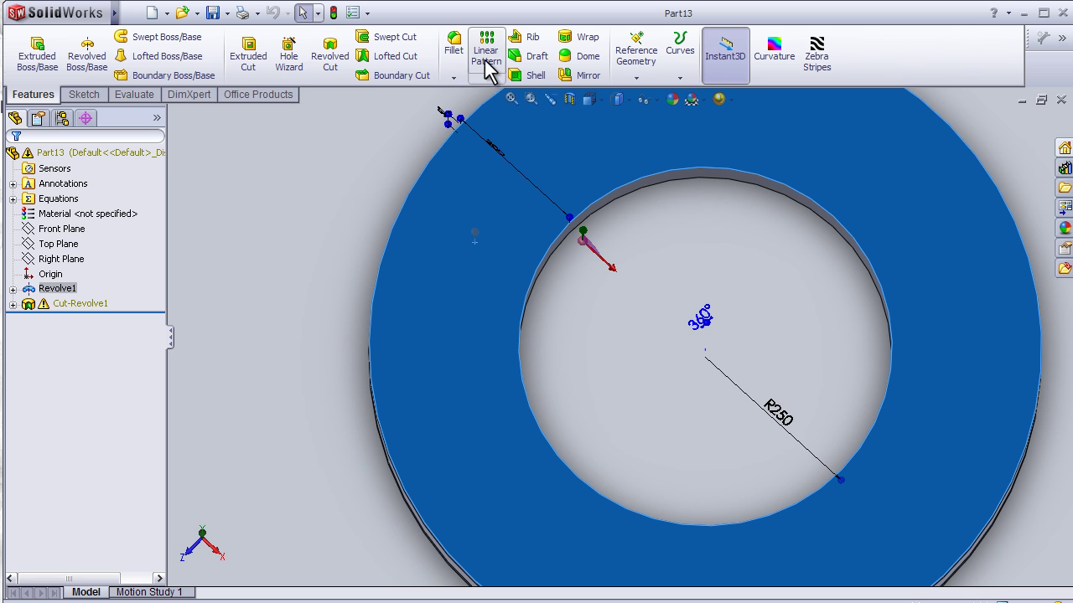
click(295, 58)
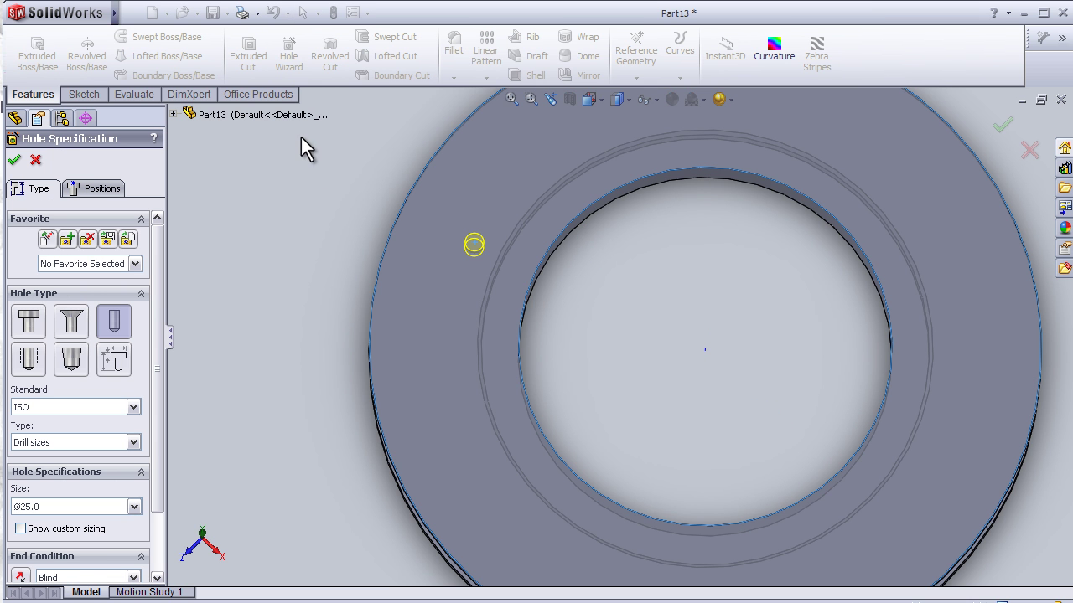
middle_drag(302, 139, 183, 298)
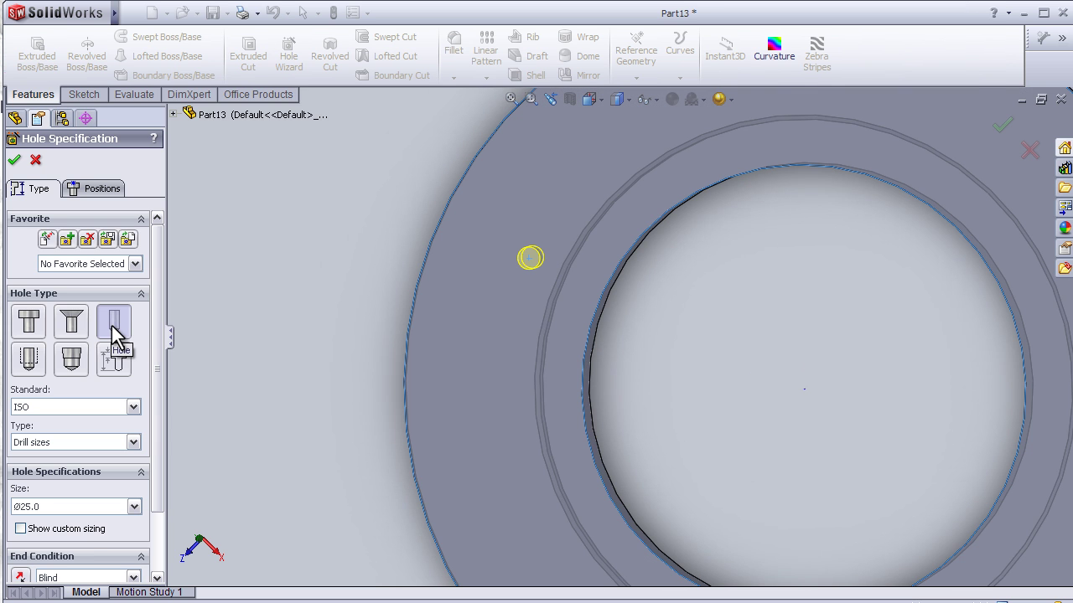
drag(159, 318, 166, 393)
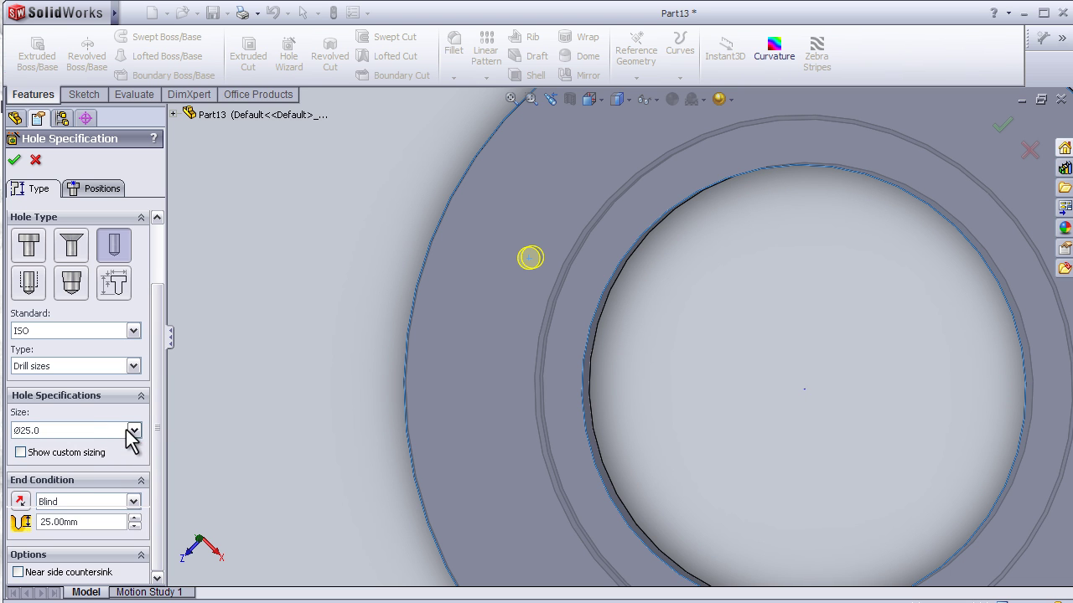
click(136, 430)
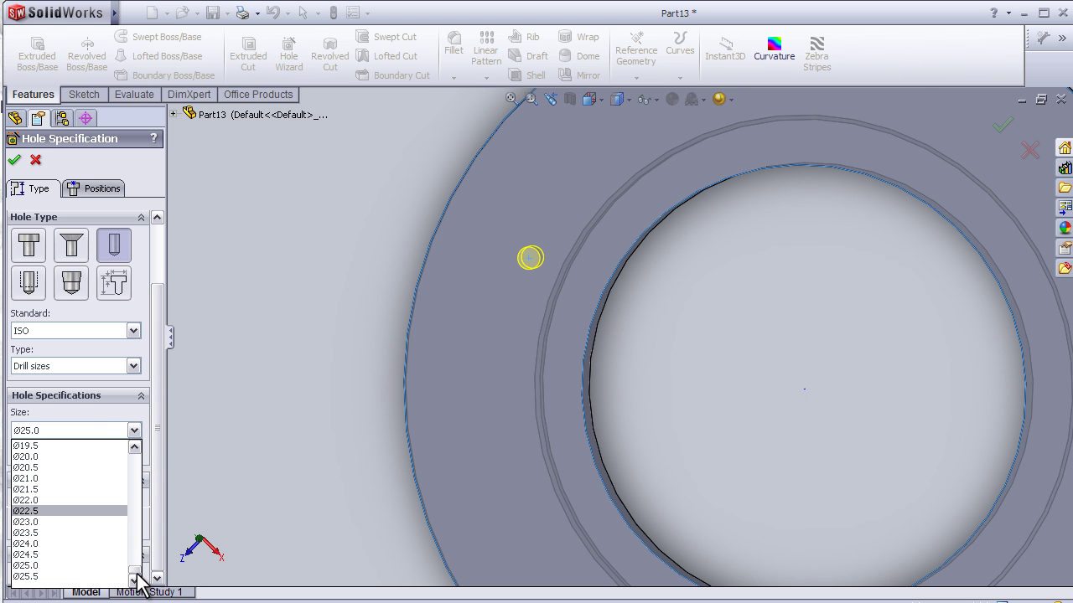
mouse_move(138, 575)
mouse_down()
mouse_move(136, 490)
mouse_move(137, 519)
mouse_up()
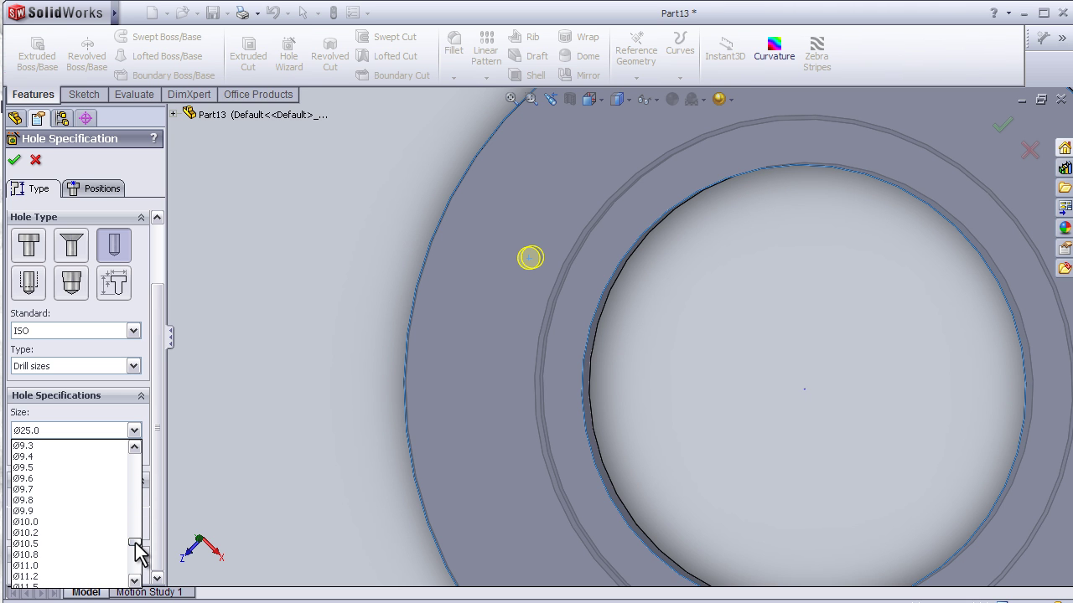
click(75, 522)
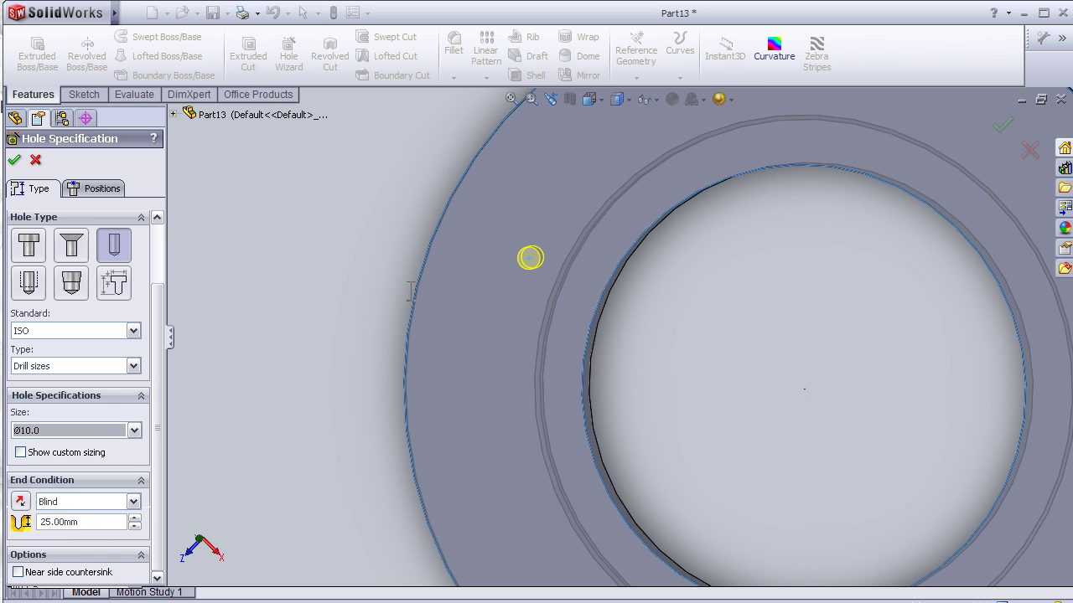
mouse_move(328, 268)
middle_down()
mouse_move(303, 291)
mouse_move(321, 295)
mouse_move(342, 230)
middle_up()
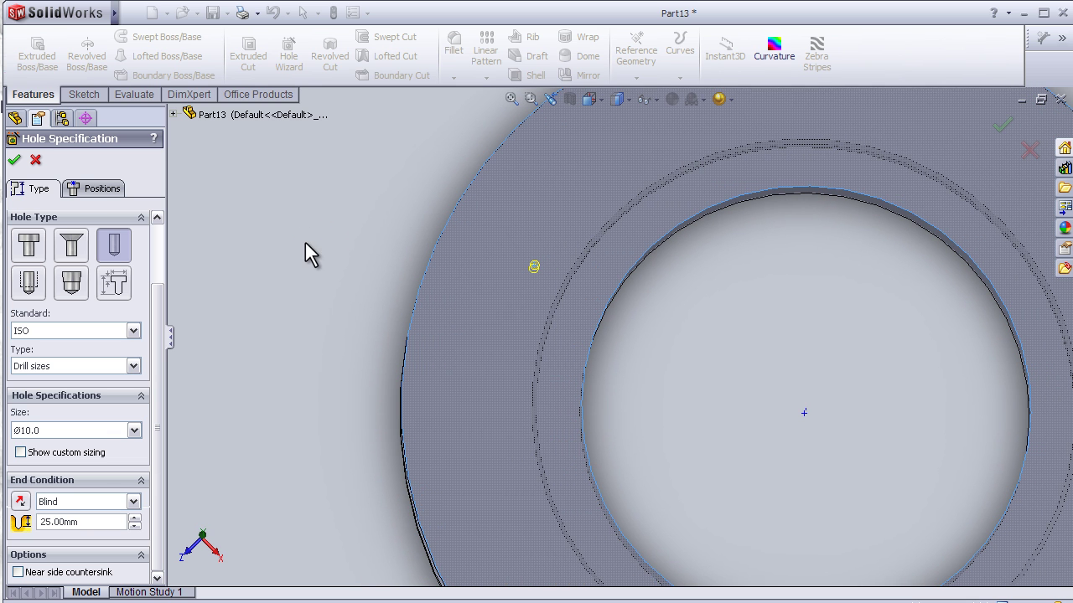
Dimension the hole centre 350 mm from the ring's centre on the Positions tab
click(99, 189)
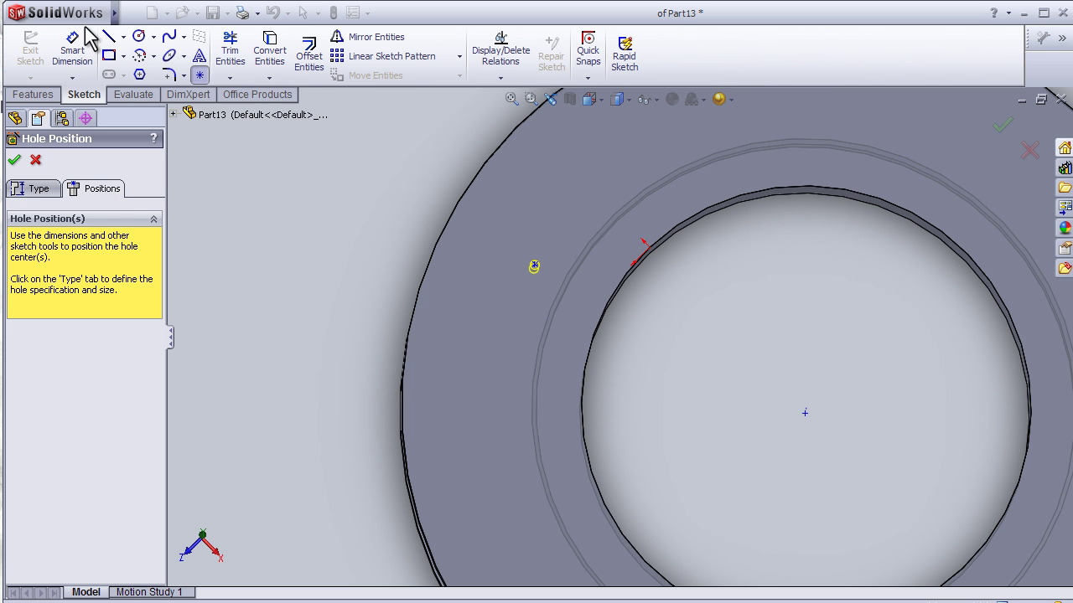
click(72, 51)
middle_drag(356, 220, 404, 253)
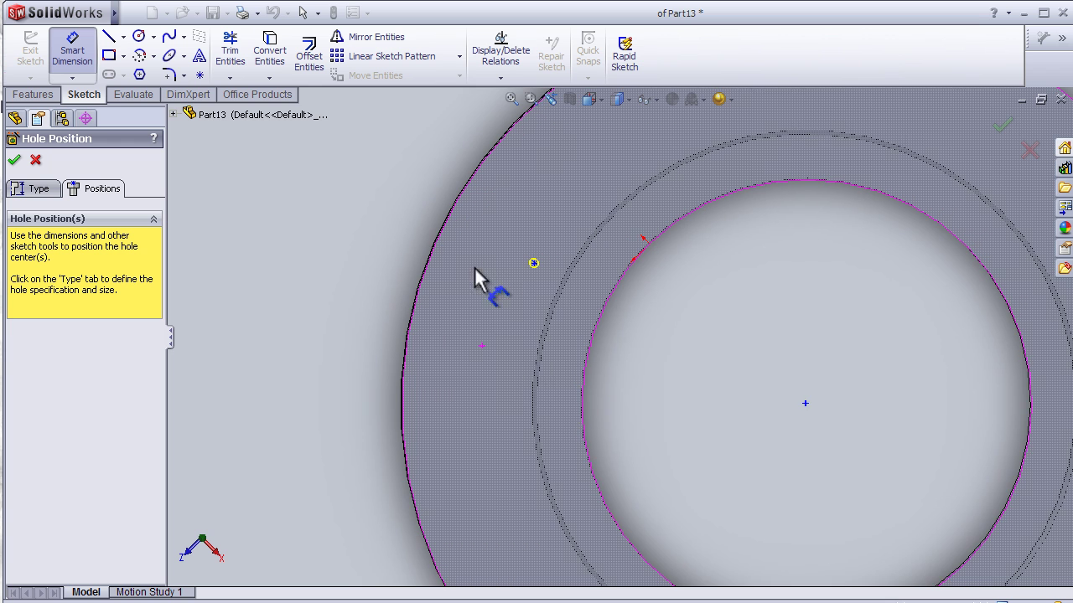
scroll(533, 270, down, 2)
scroll(553, 279, down, 1)
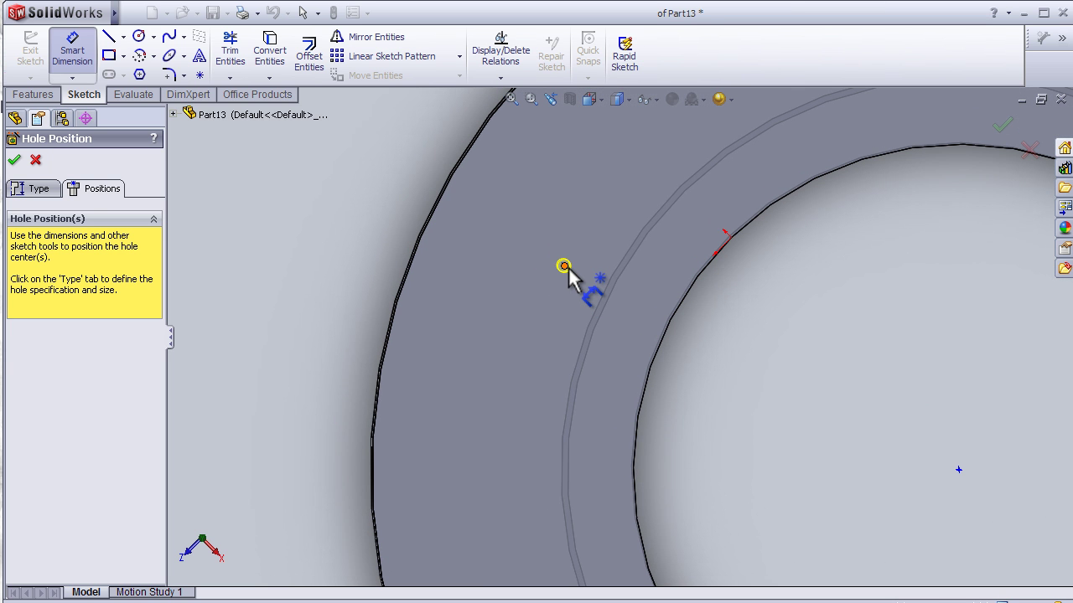
click(564, 267)
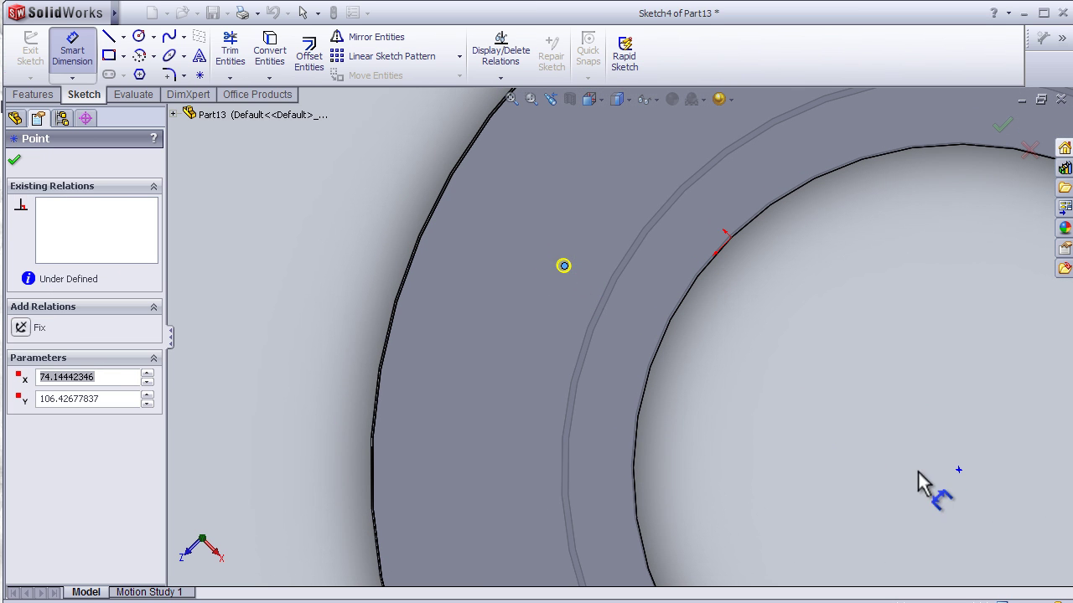
click(959, 471)
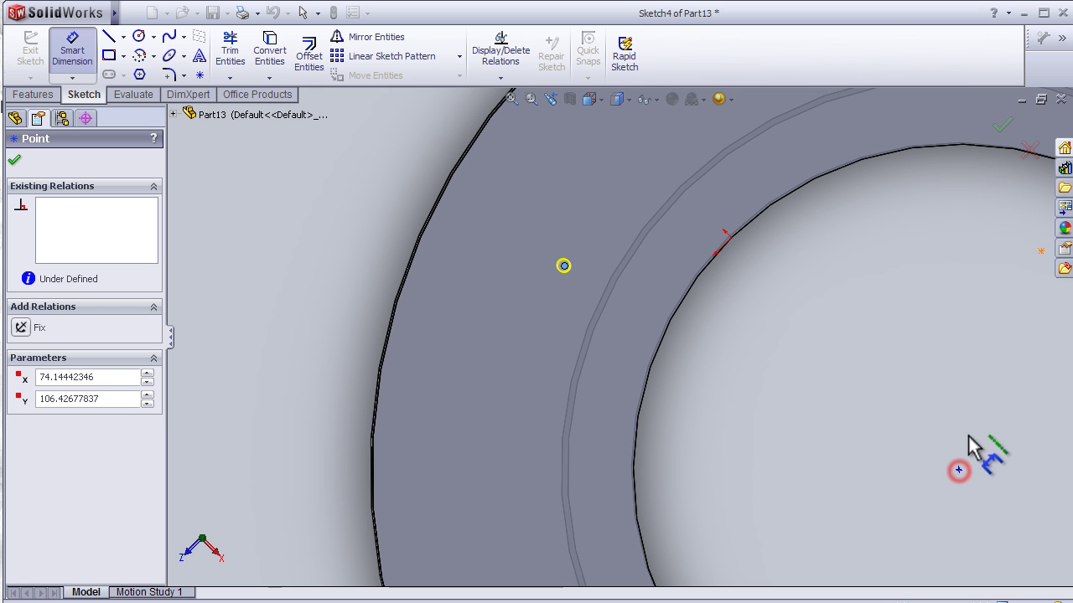
click(942, 412)
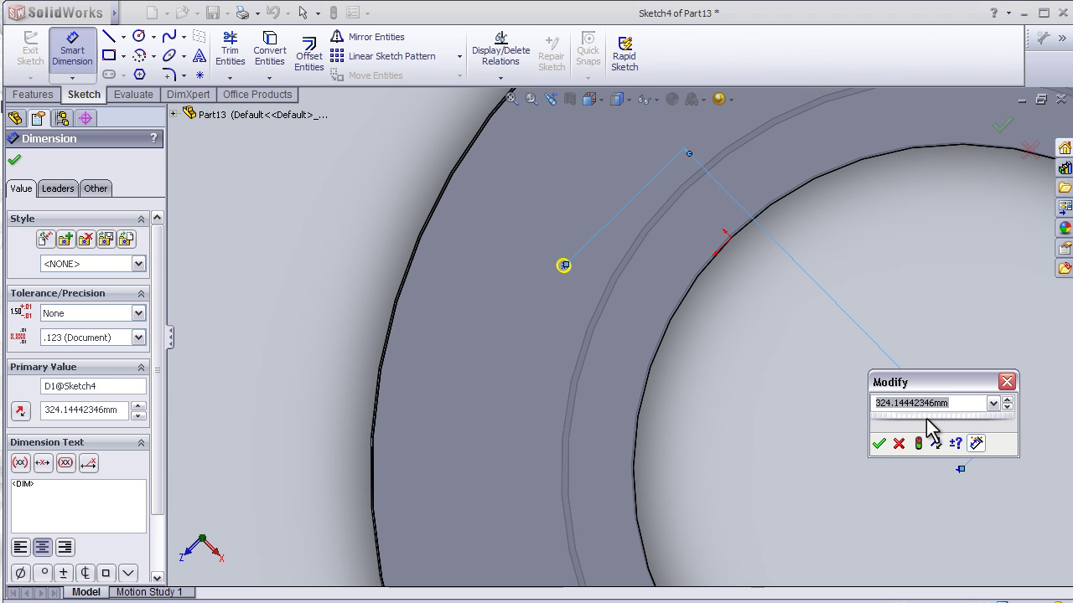
text(350)
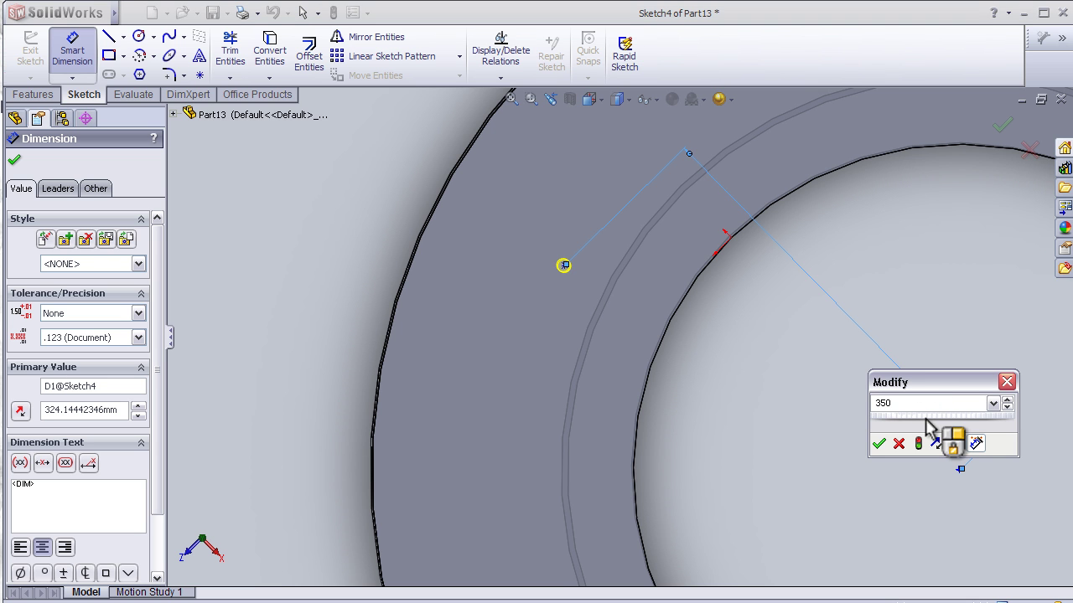
key(space)
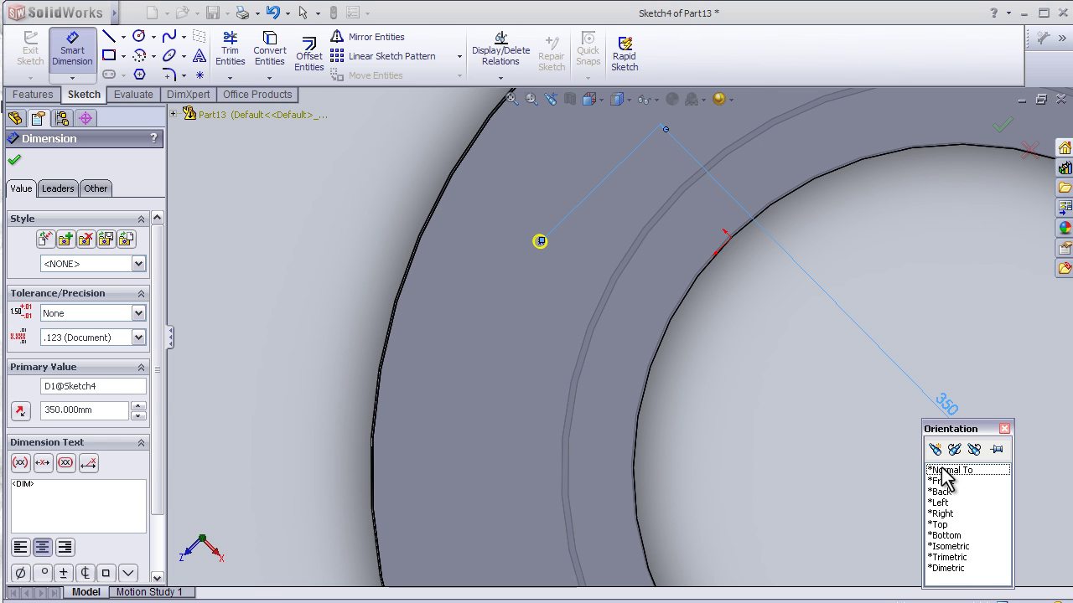
View the sketch Normal To and finish dimensioning the hole position
click(943, 470)
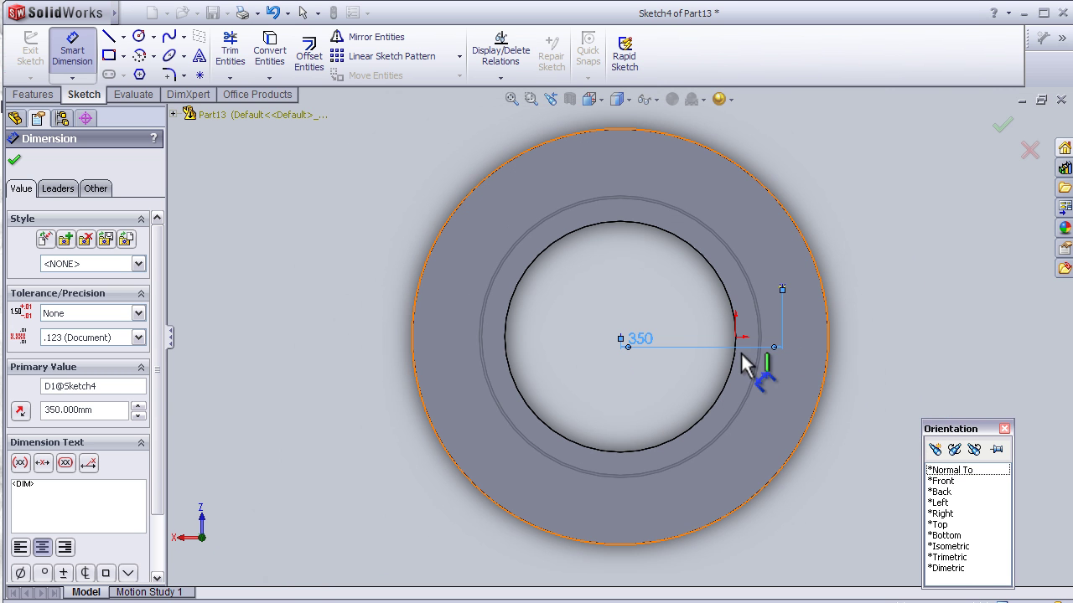
scroll(641, 373, down, 2)
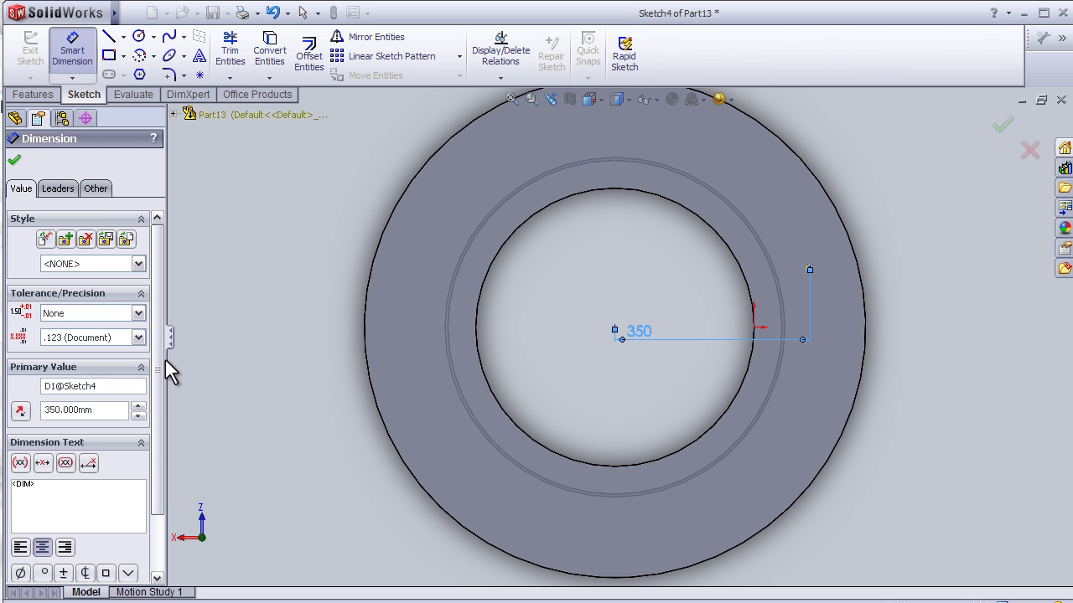
mouse_move(159, 469)
mouse_down()
mouse_move(153, 512)
mouse_move(172, 356)
mouse_up()
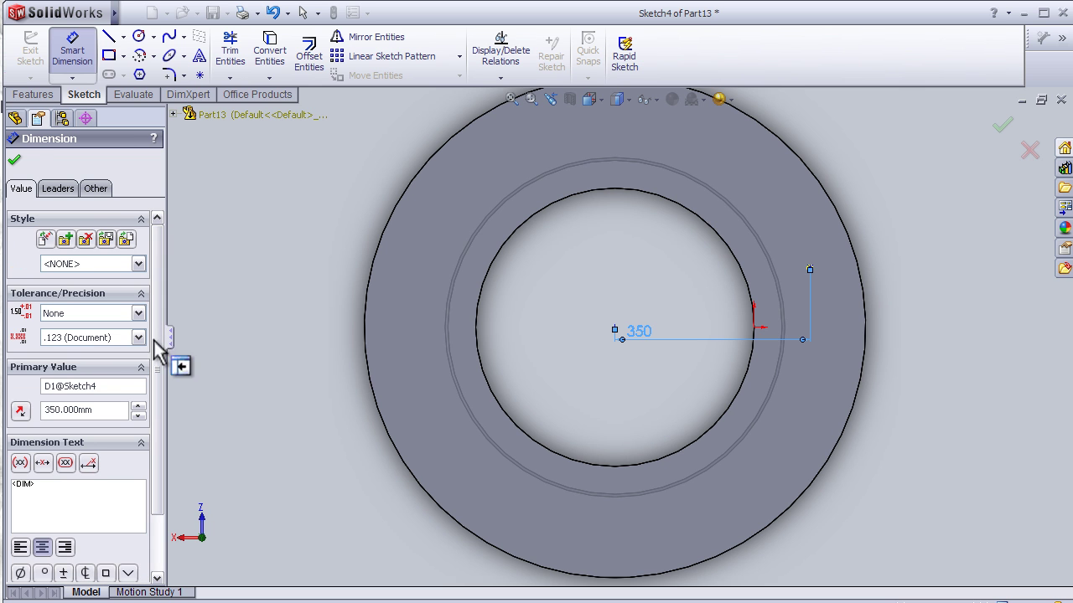
click(14, 159)
Change the hole size to Ø25.0 and create the hole feature
click(52, 191)
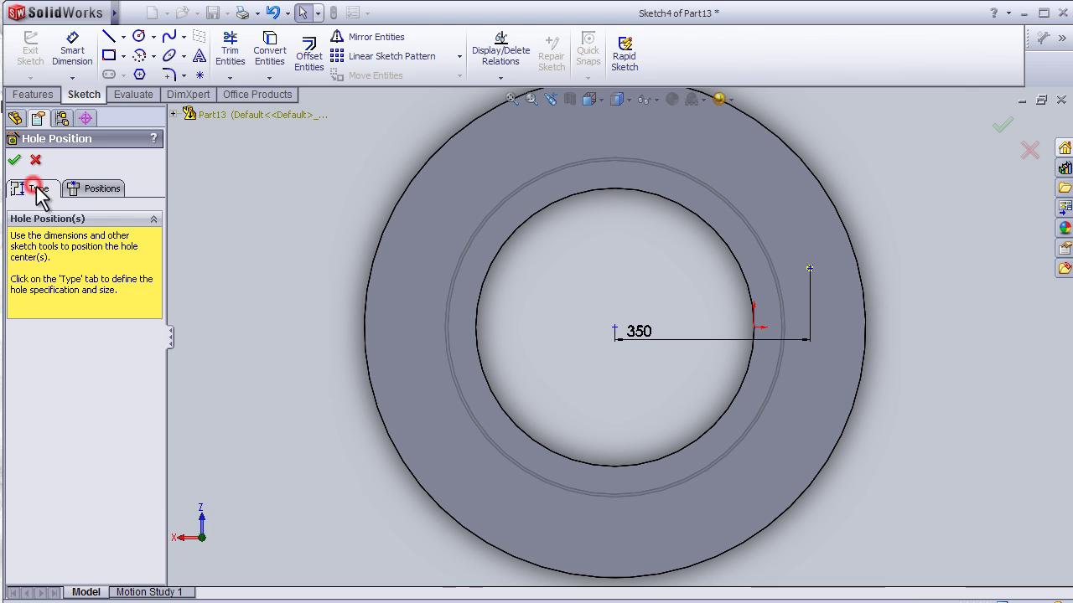
click(135, 508)
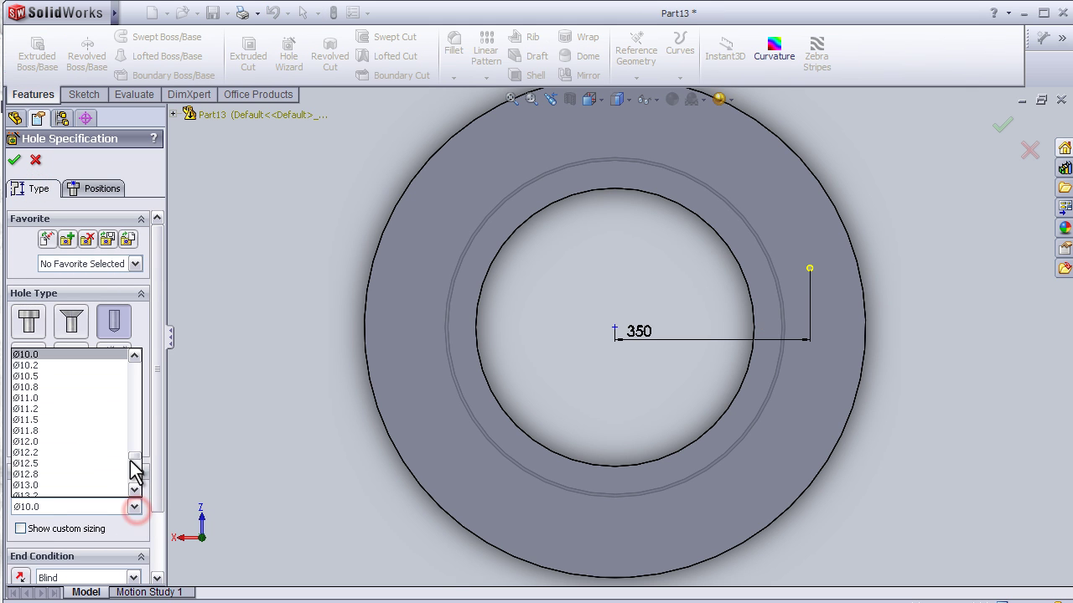
click(134, 465)
scroll(133, 469, down, 3)
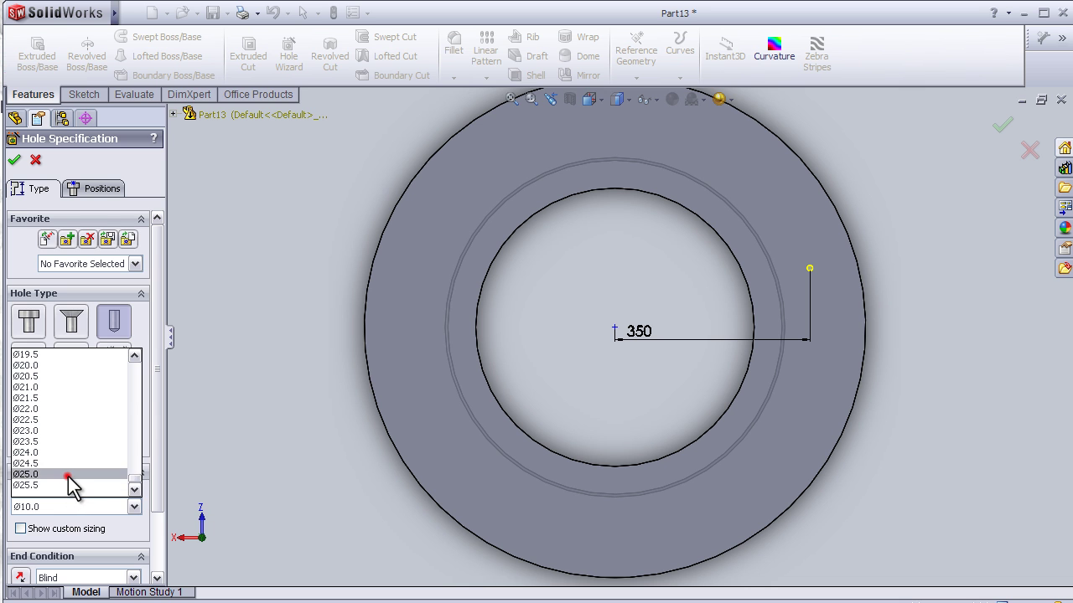
click(69, 474)
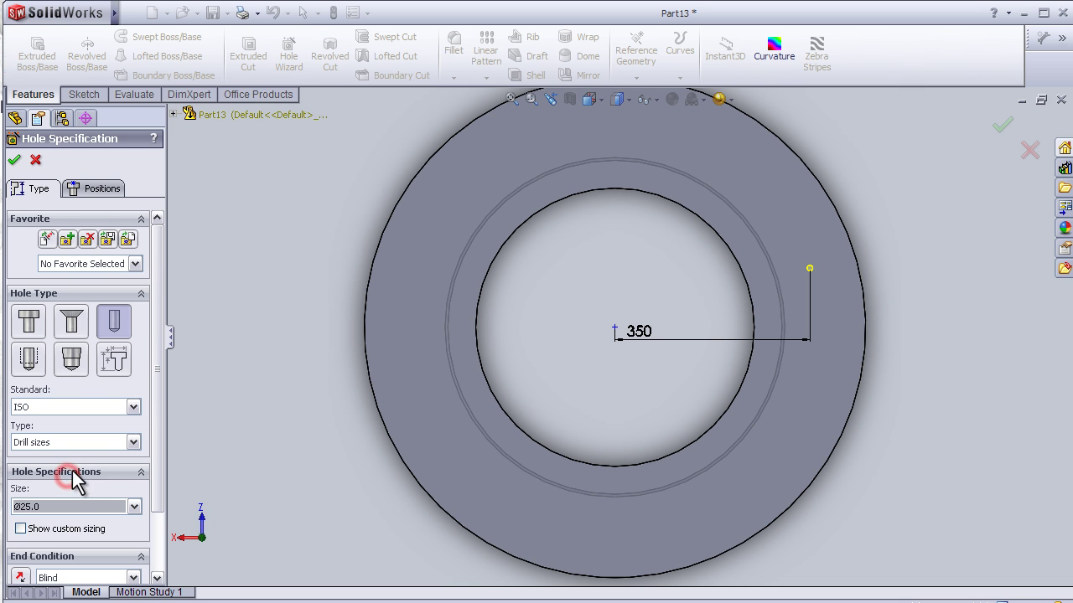
click(15, 159)
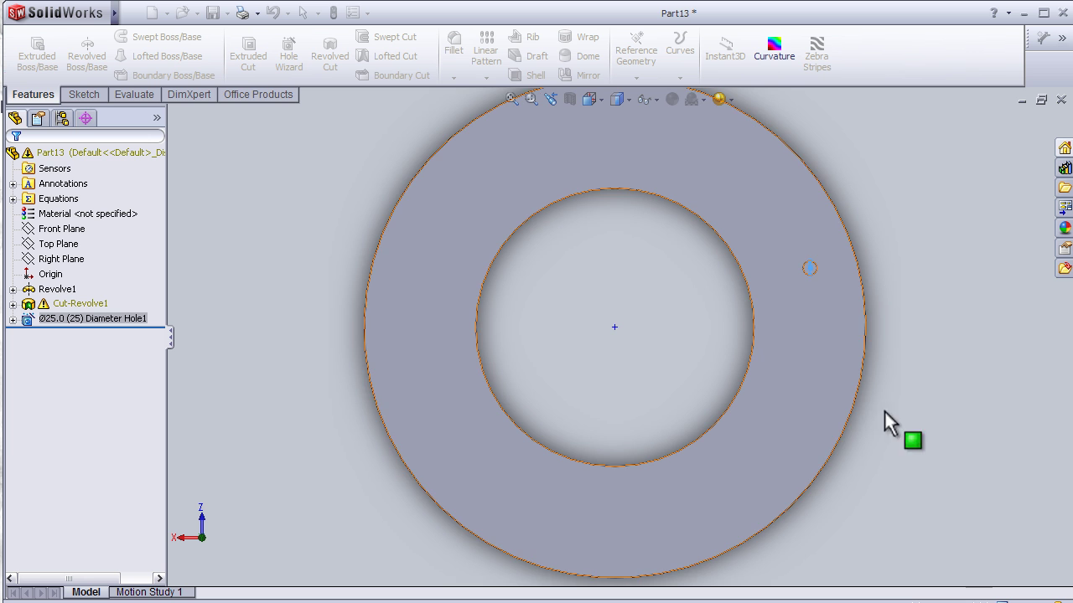
Edit the Ø25.0 hole so its end condition is Through All
mouse_move(847, 395)
middle_down()
mouse_move(730, 382)
mouse_move(844, 412)
mouse_move(881, 407)
mouse_move(905, 388)
mouse_move(766, 402)
mouse_move(886, 388)
middle_up()
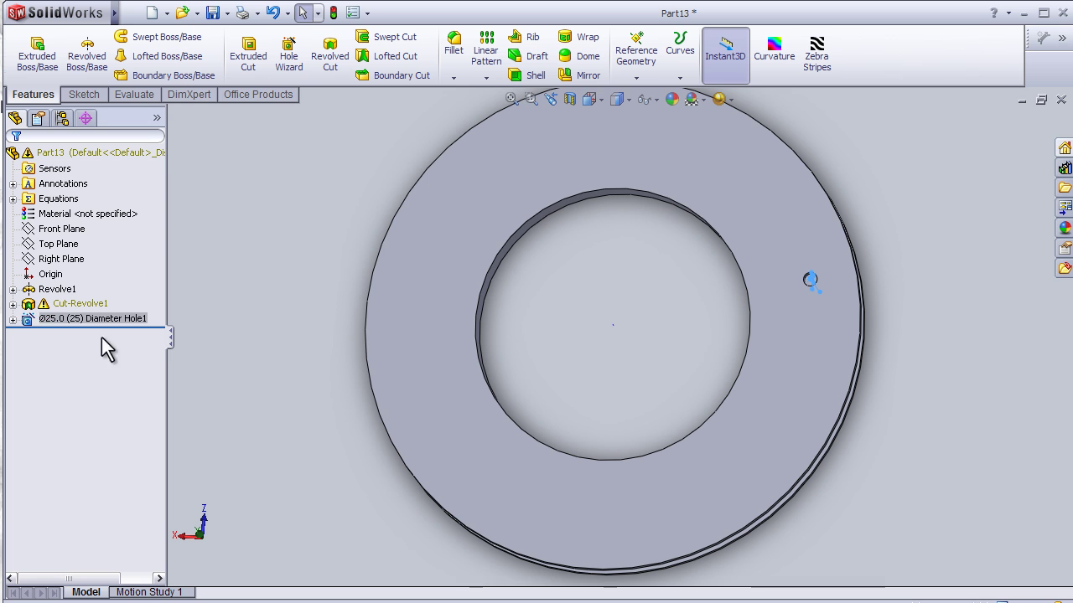
click(35, 324)
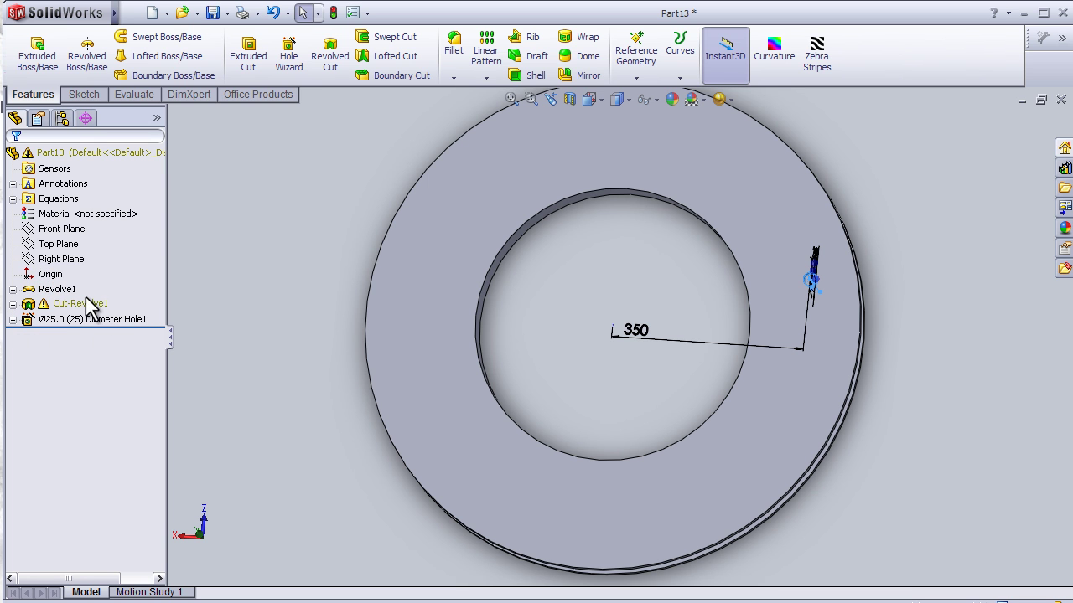
double_click(35, 319)
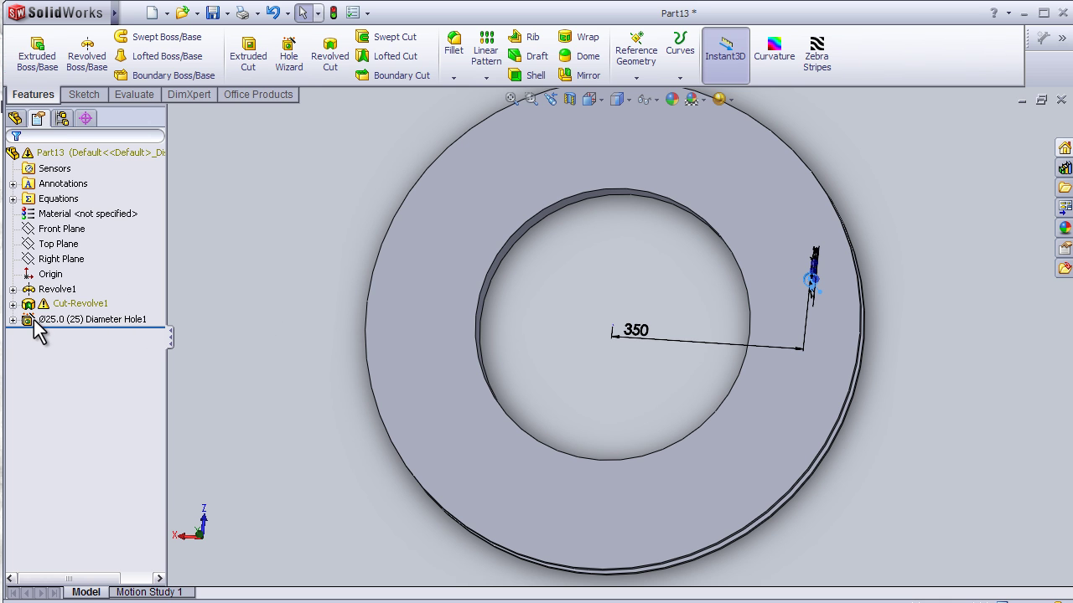
drag(159, 303, 155, 377)
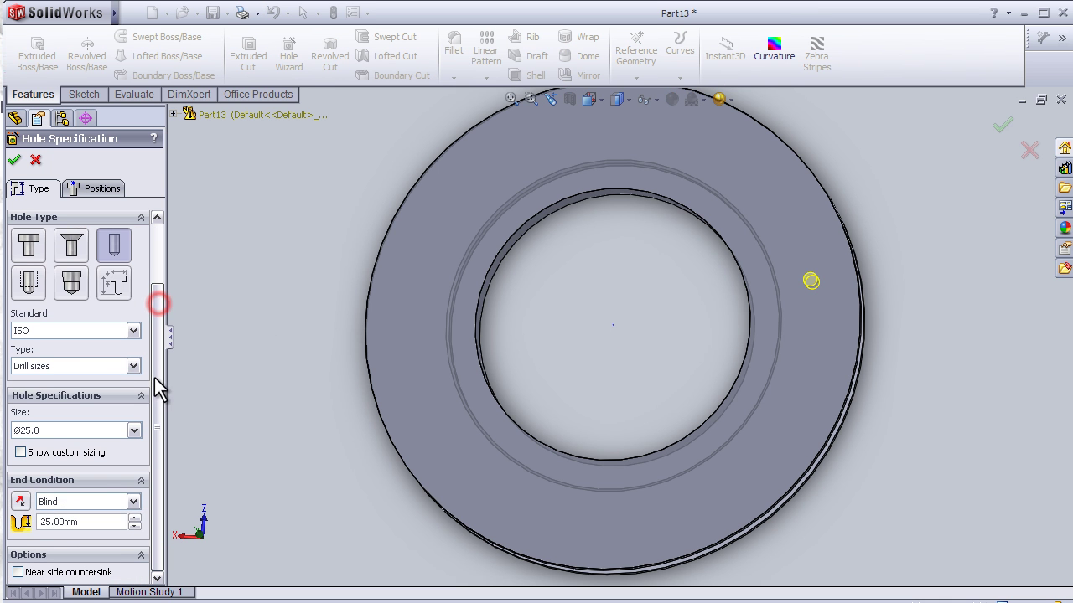
click(134, 501)
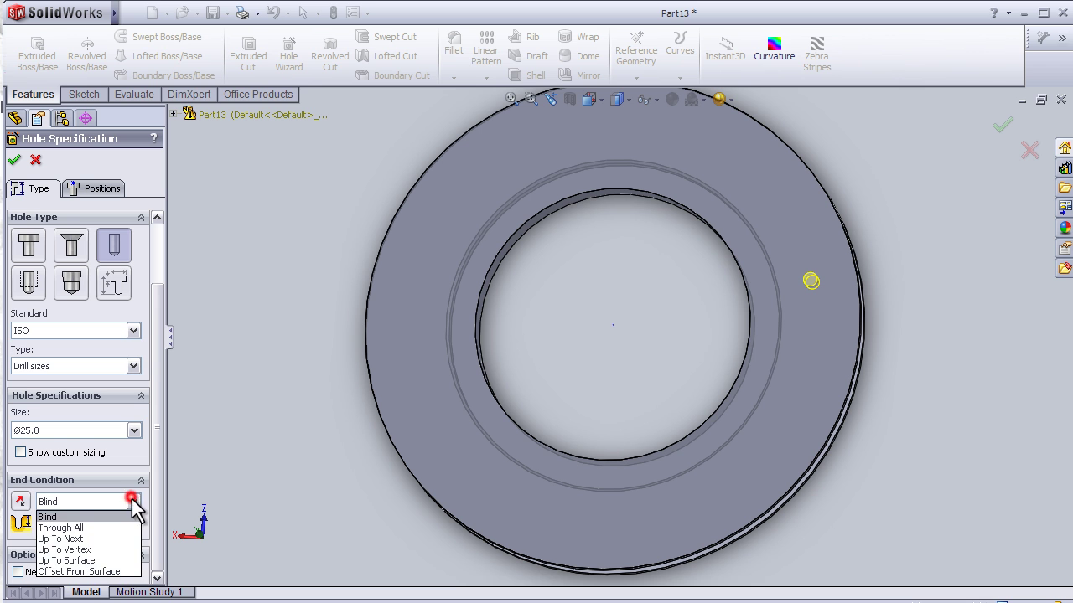
click(119, 528)
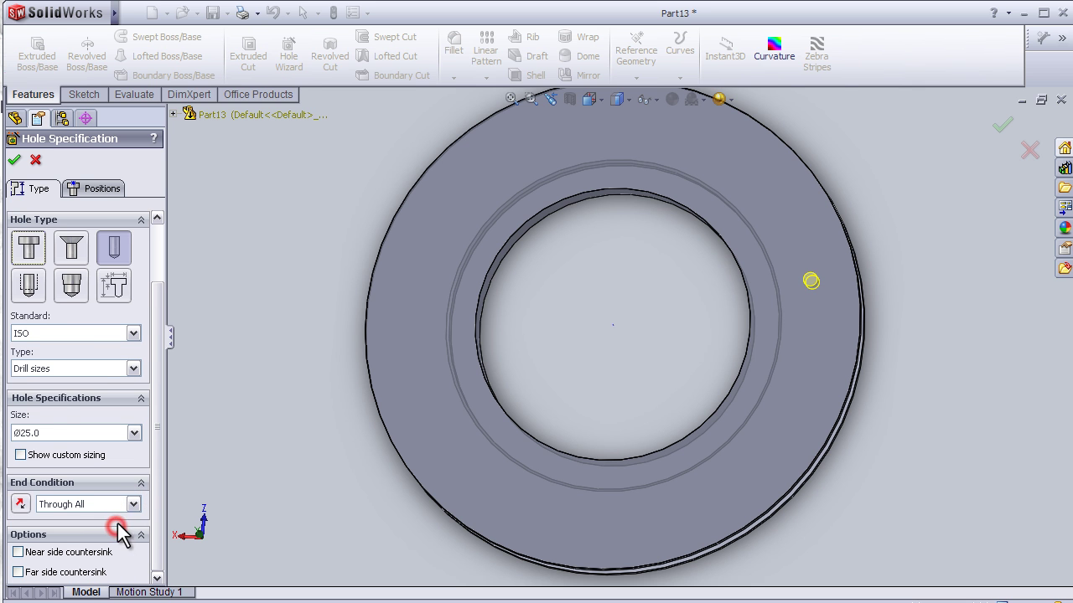
click(14, 159)
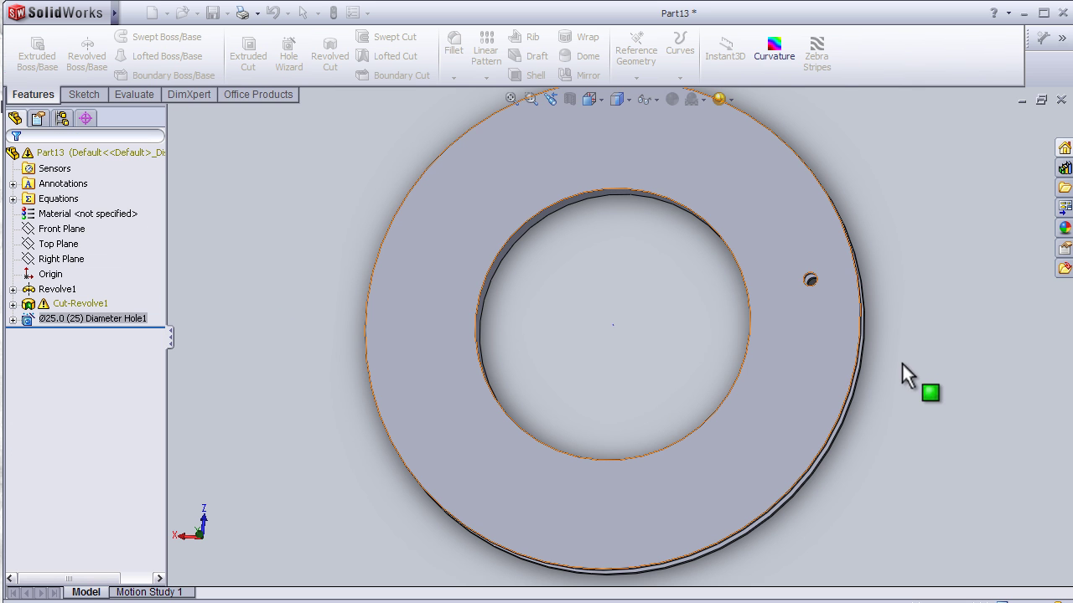
Start a circular pattern of the Ø25 hole about the ring's inner edge, entering 25 instances
mouse_move(901, 362)
middle_down()
mouse_move(665, 347)
mouse_move(898, 359)
mouse_move(888, 328)
middle_up()
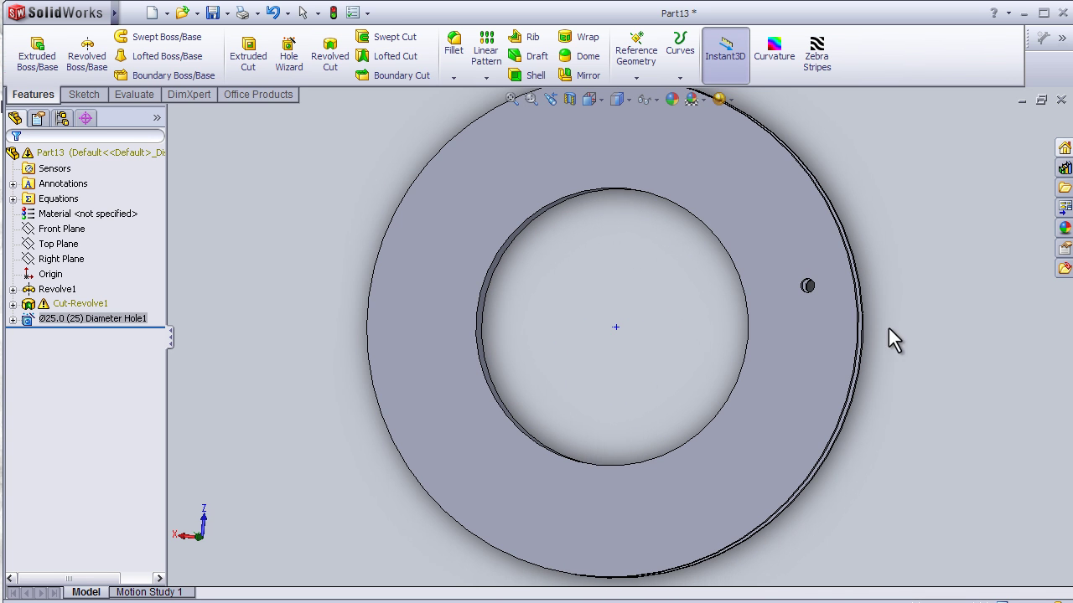
scroll(848, 298, down, 3)
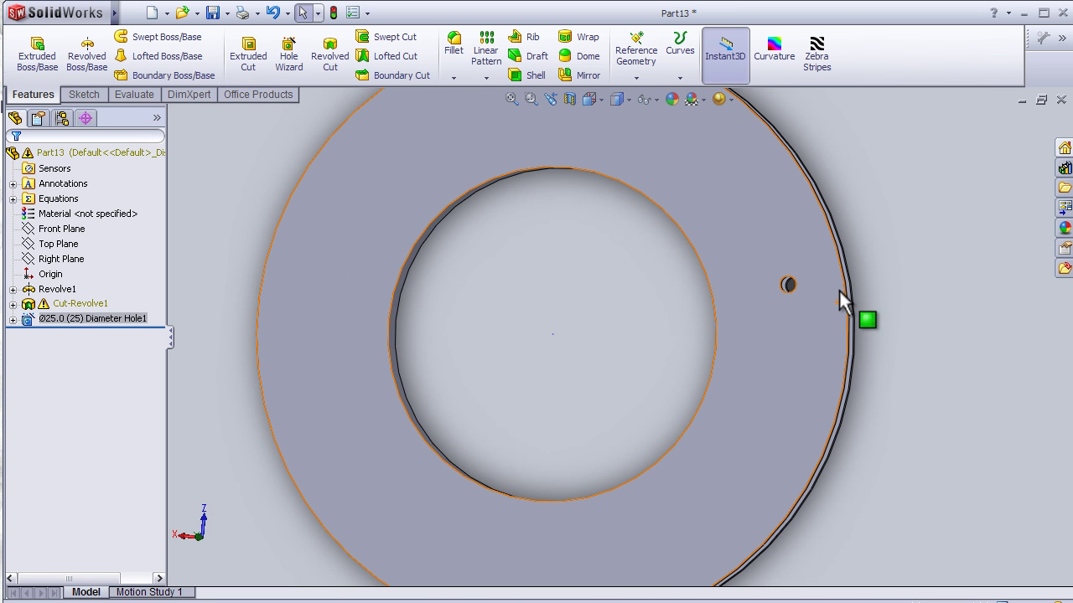
click(486, 77)
click(509, 111)
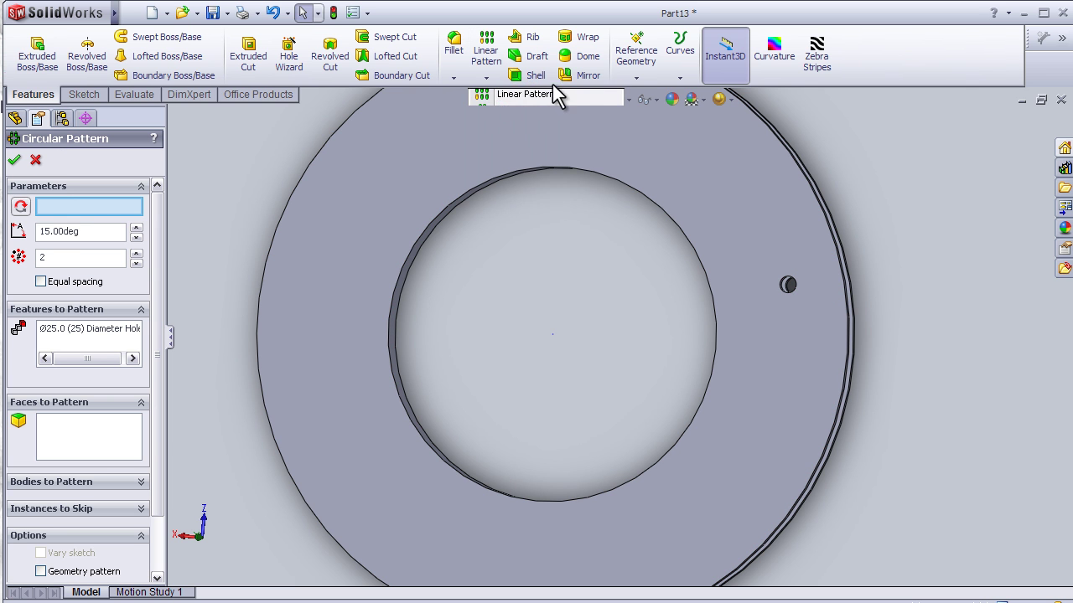
click(433, 225)
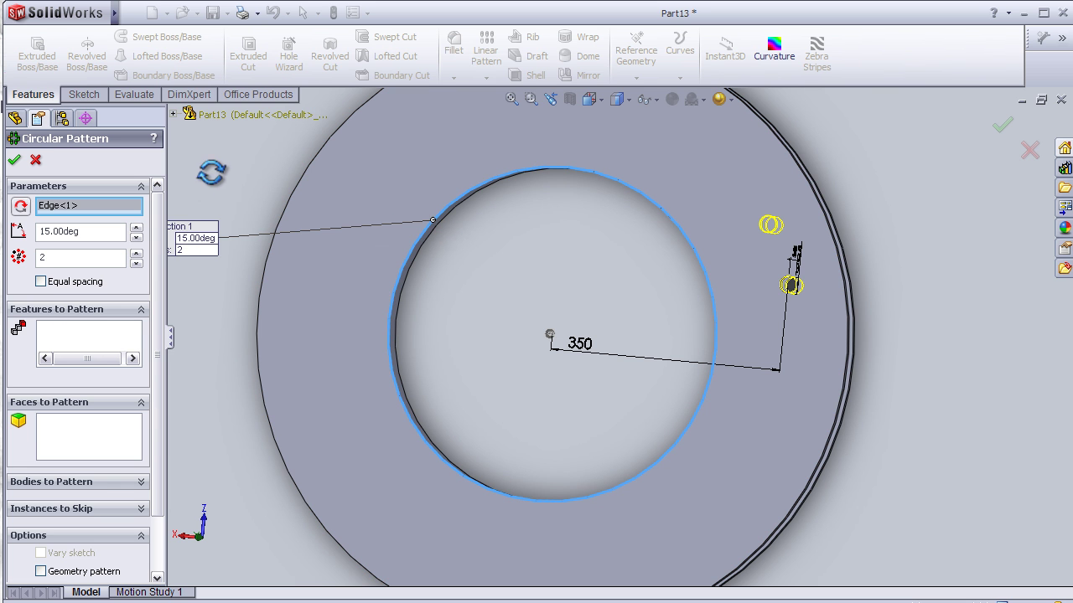
click(791, 286)
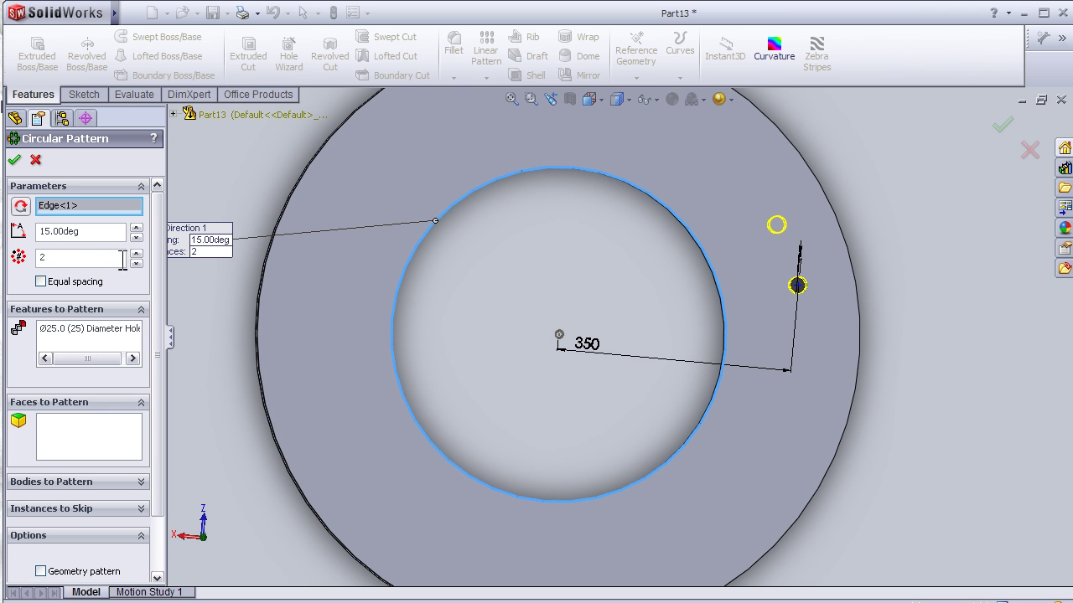
double_click(88, 257)
text(5)
Apply the 25-instance count, try other spacing angles, and settle back on 15°
click(100, 337)
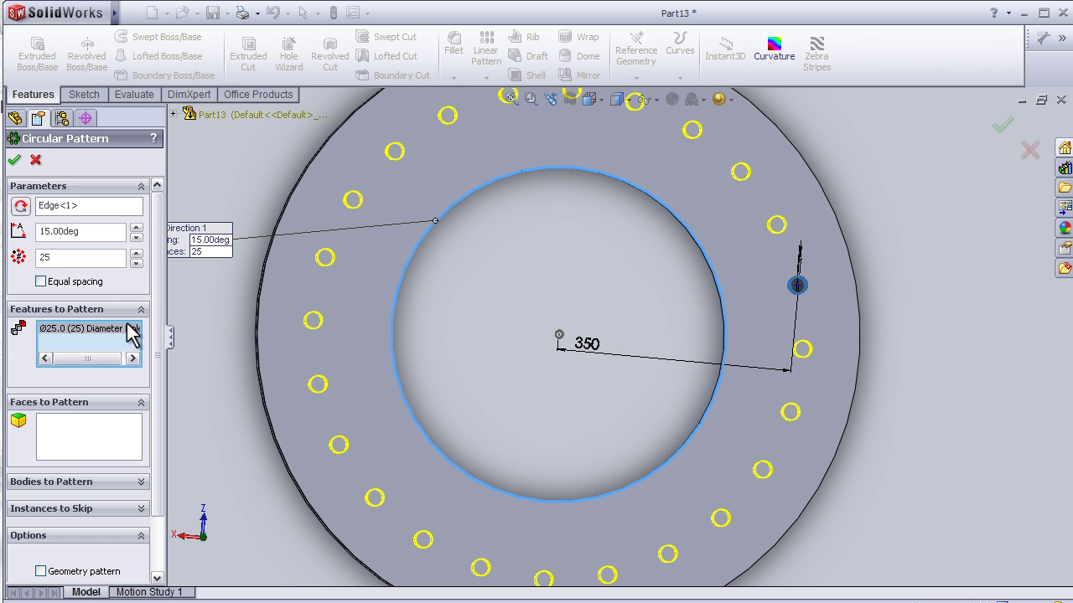
click(136, 229)
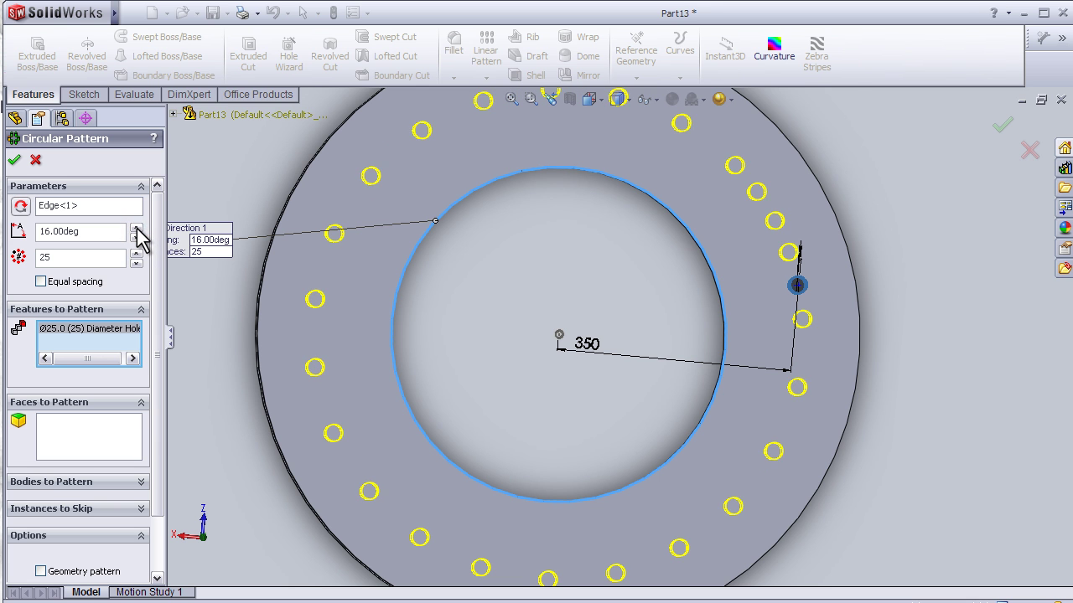
click(135, 228)
click(136, 229)
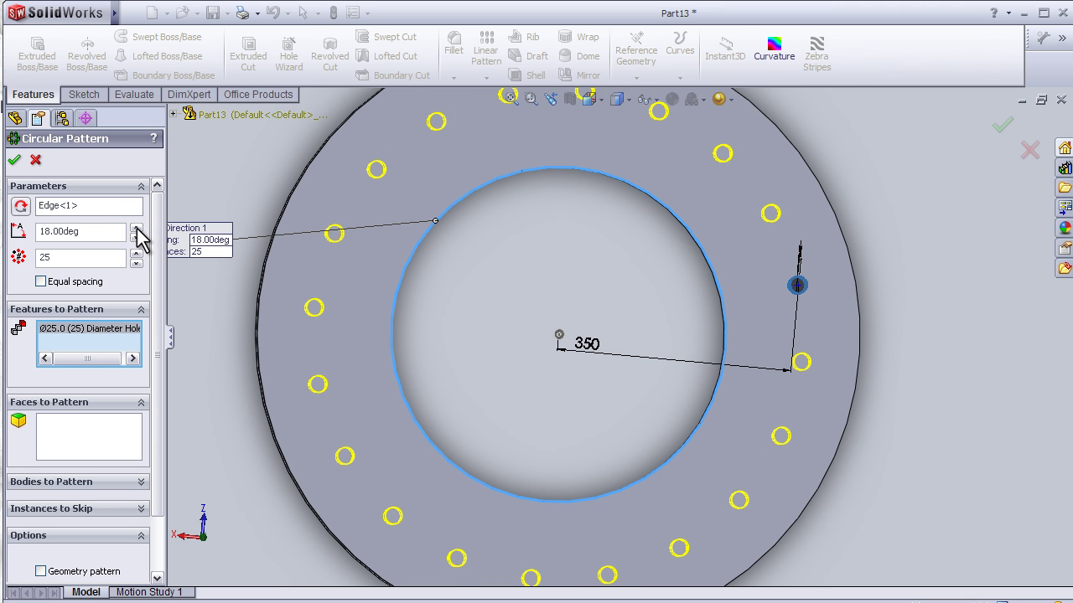
click(136, 238)
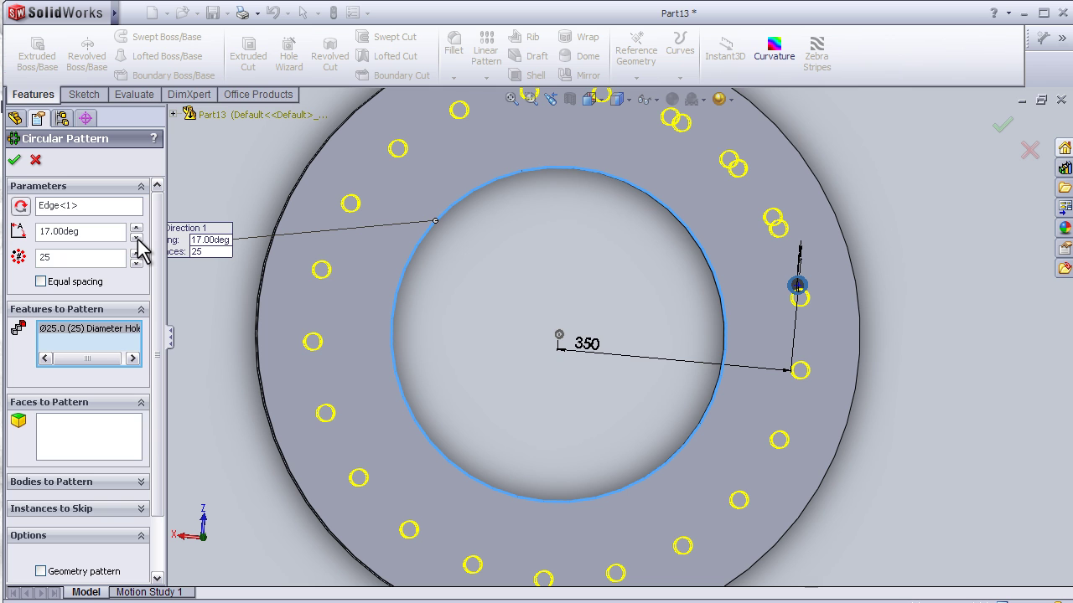
click(135, 238)
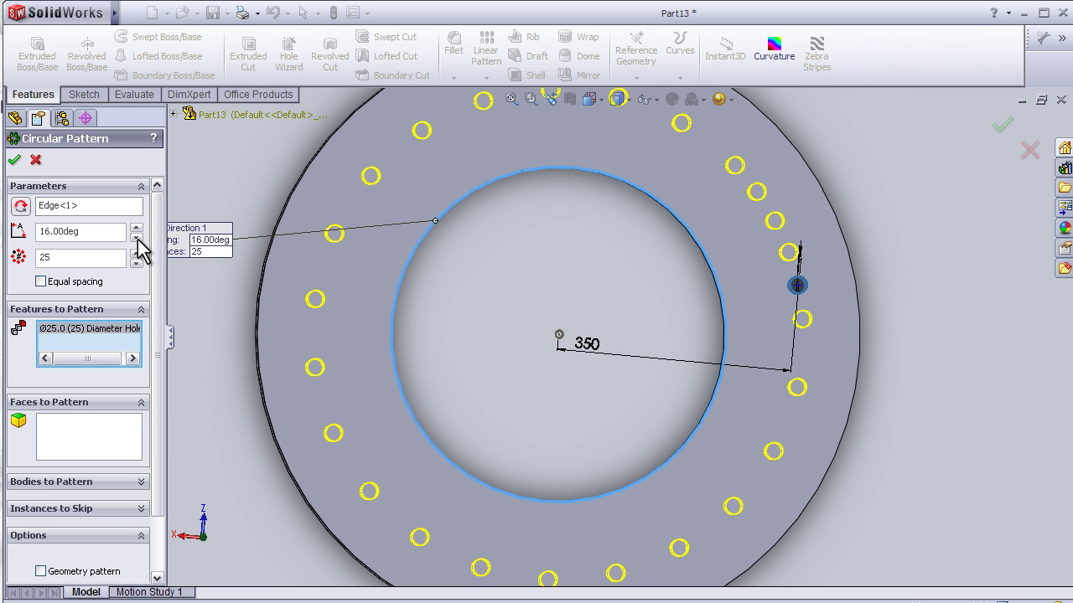
click(135, 238)
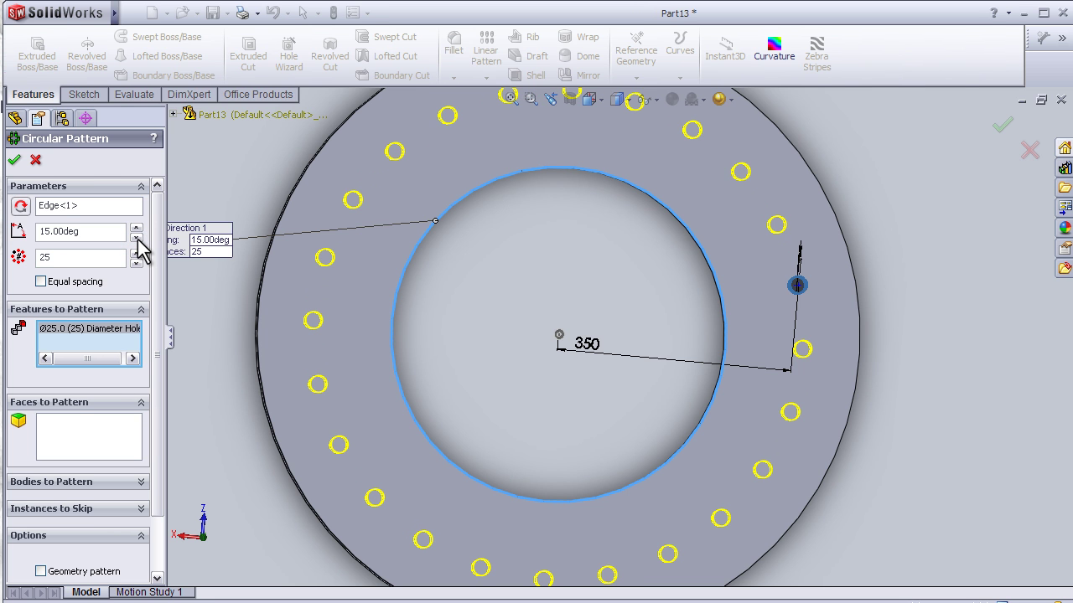
click(135, 238)
click(136, 238)
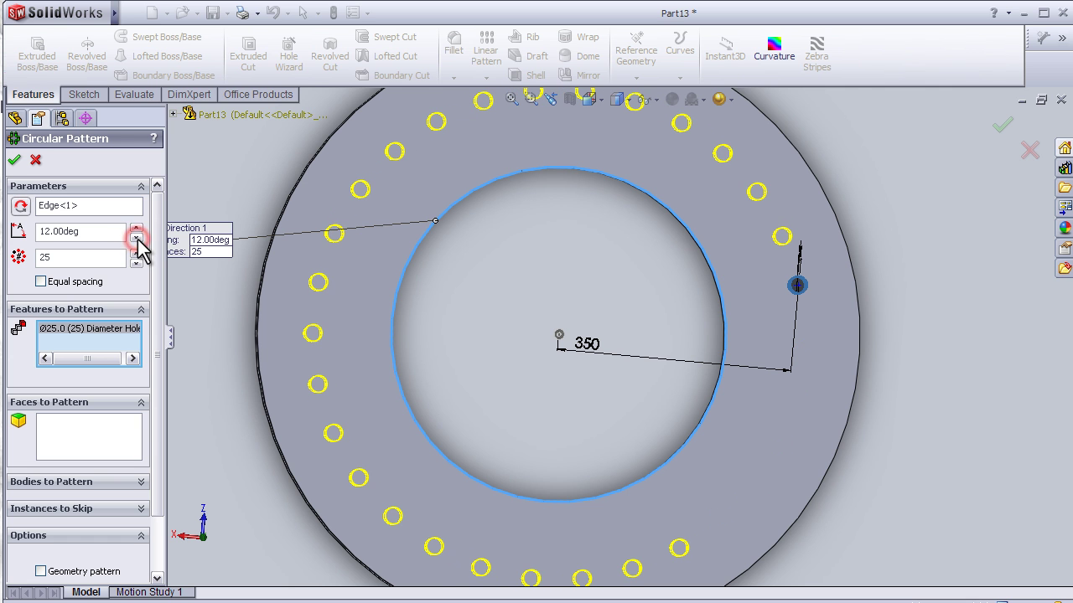
click(136, 228)
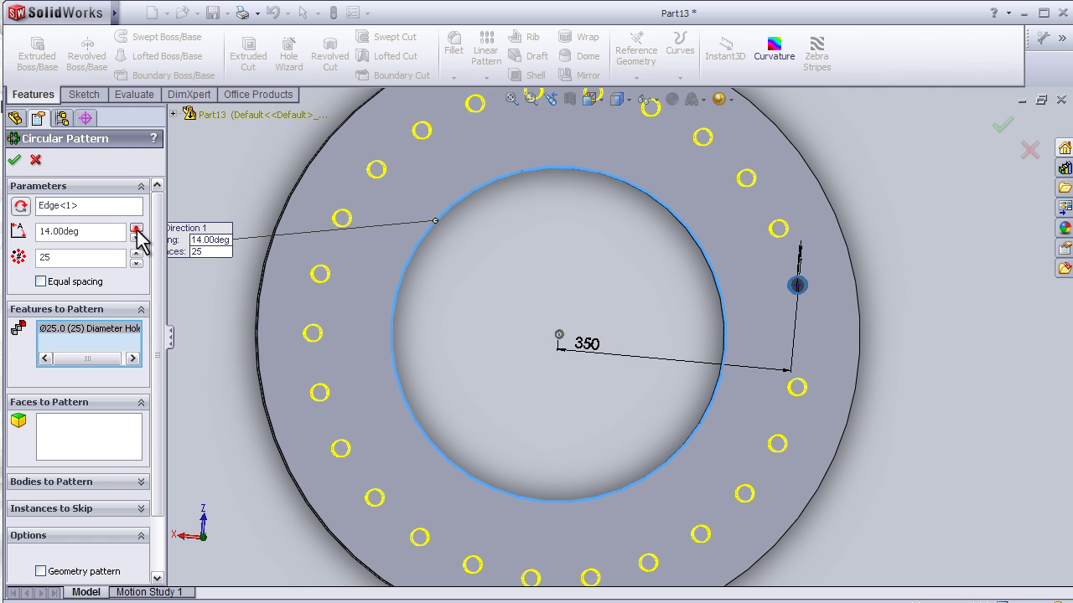
click(136, 228)
middle_drag(235, 462, 203, 384)
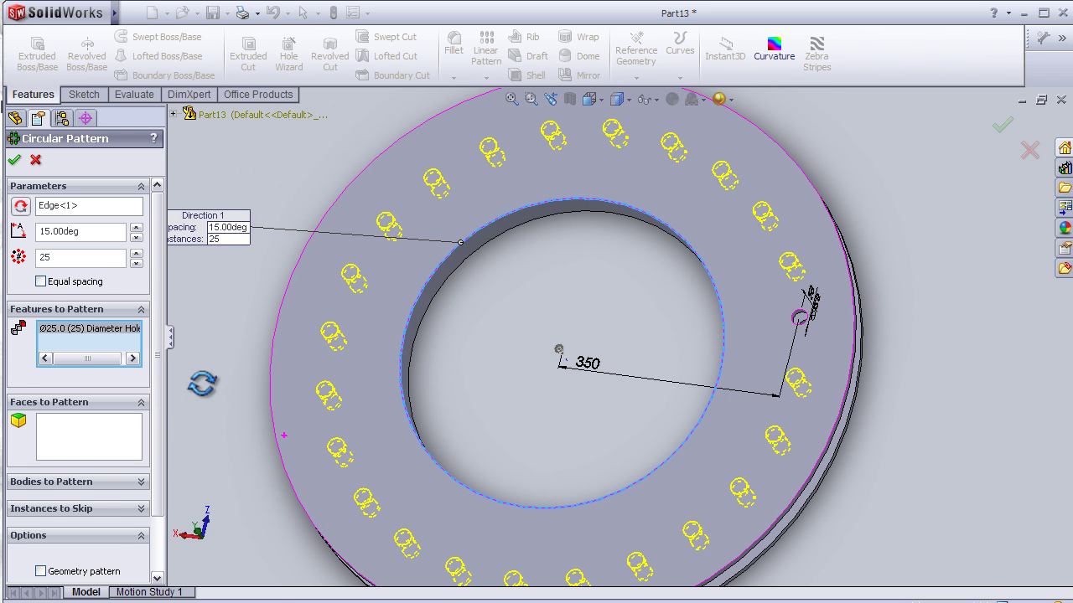
Confirm CirPattern1, then zoom and orbit to inspect the cut holes
click(1002, 125)
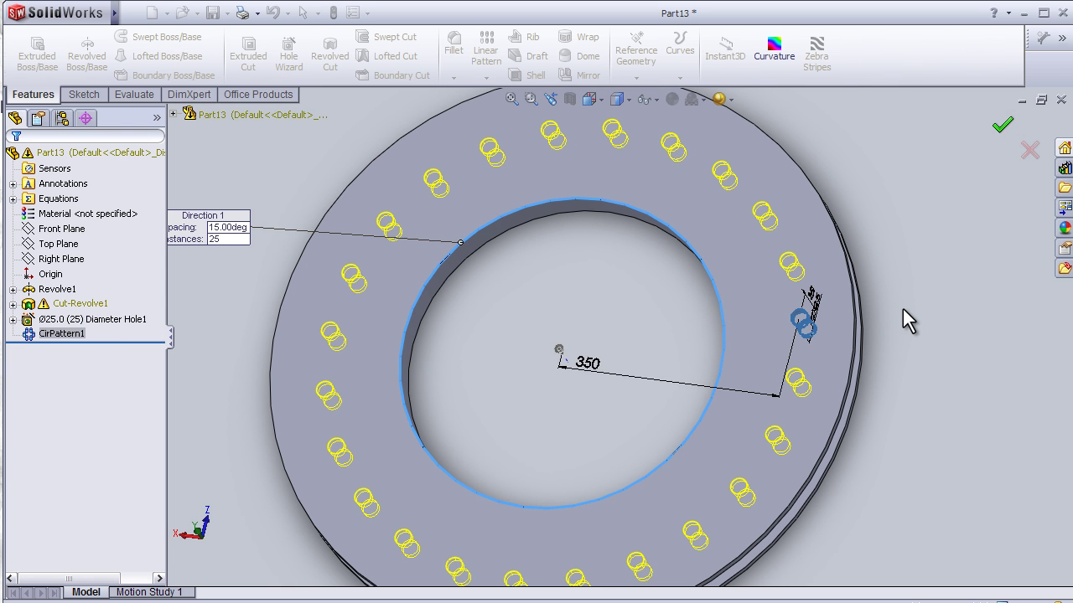
mouse_move(631, 378)
middle_down()
mouse_move(668, 407)
mouse_move(467, 300)
mouse_move(634, 347)
mouse_move(688, 349)
mouse_move(661, 374)
mouse_move(639, 366)
middle_up()
scroll(694, 356, down, 2)
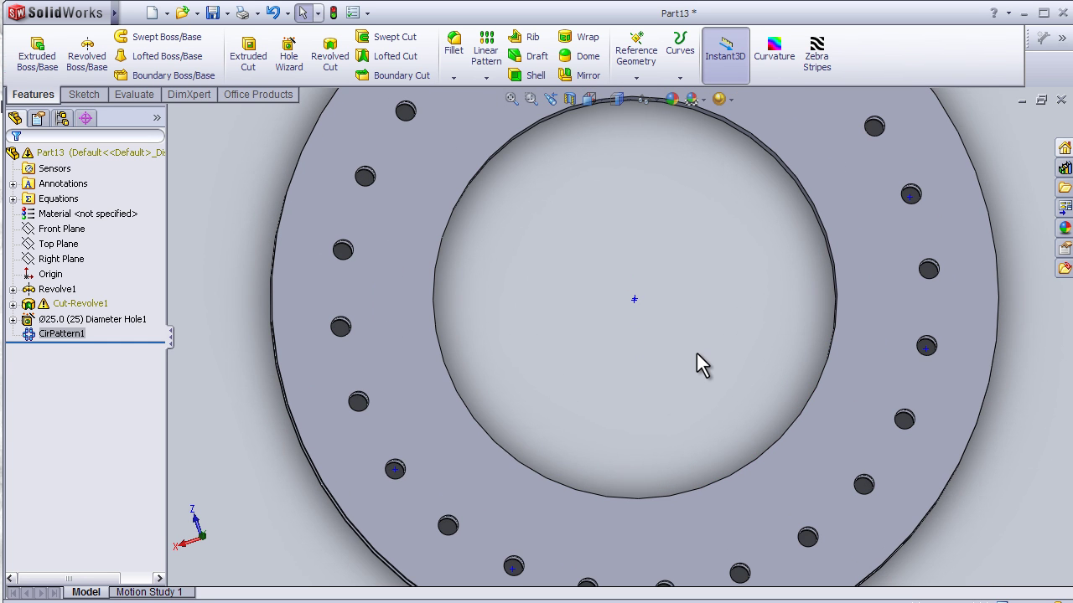
scroll(694, 355, down, 2)
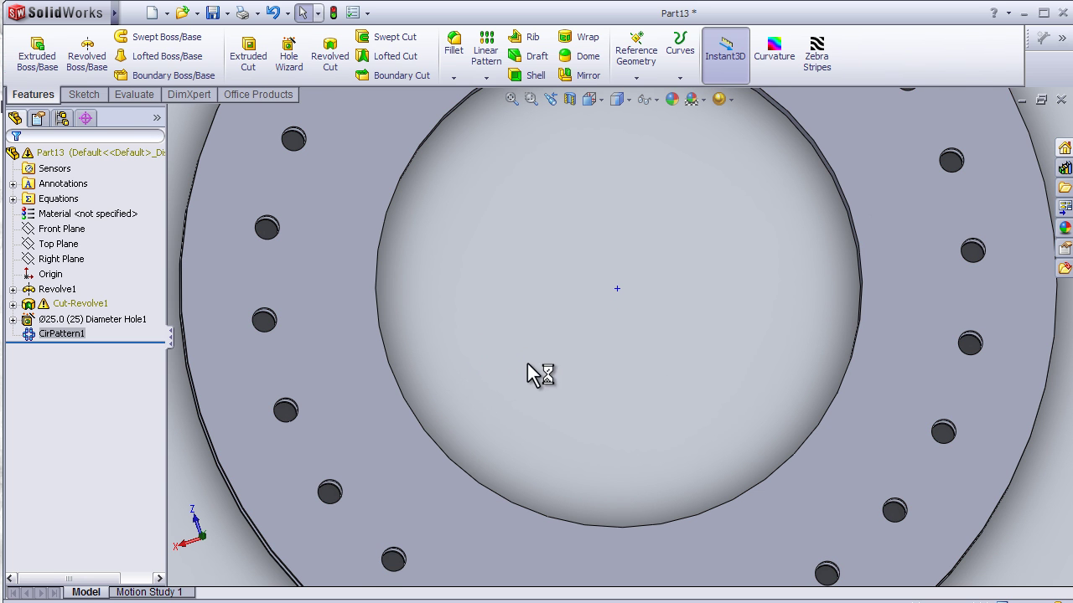
mouse_move(536, 363)
middle_down()
mouse_move(557, 376)
mouse_move(447, 354)
mouse_move(469, 363)
middle_up()
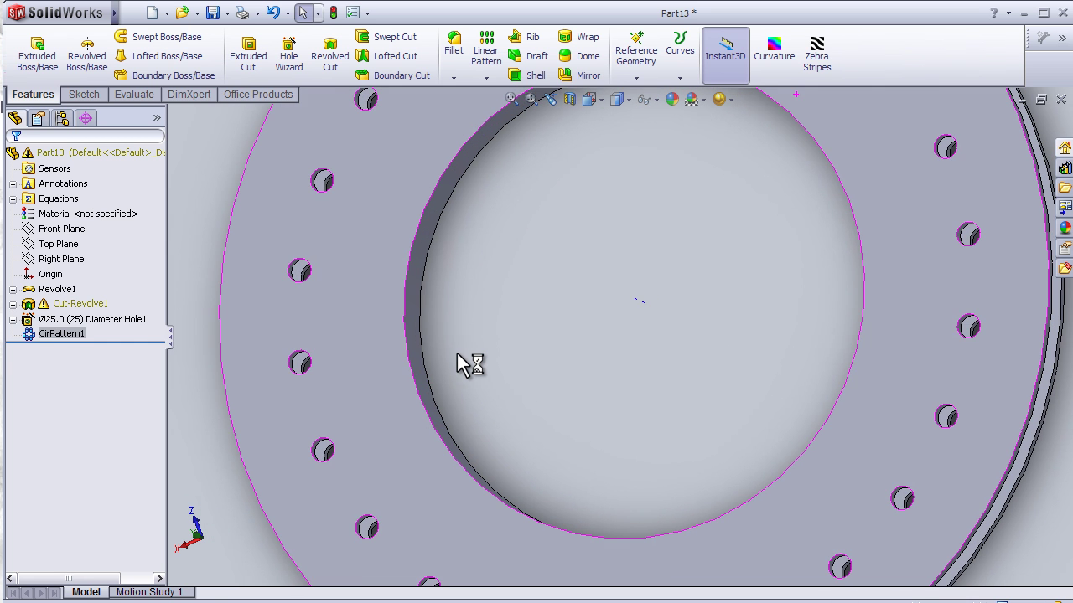
Fit the ring, switch from Normal To to a Trimetric view, and zoom in
key(f)
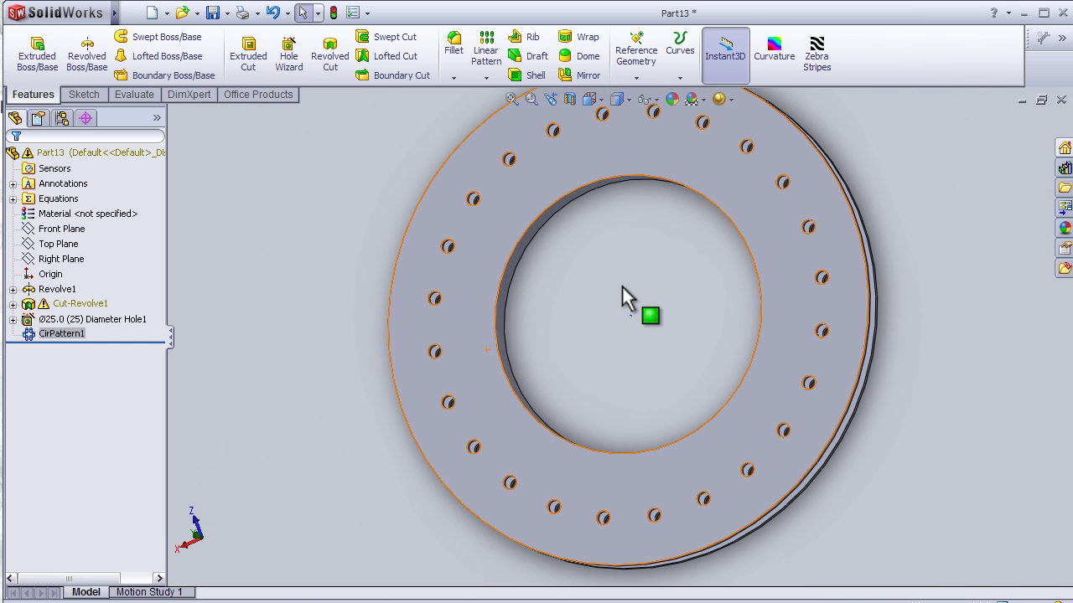
middle_drag(625, 302, 642, 320)
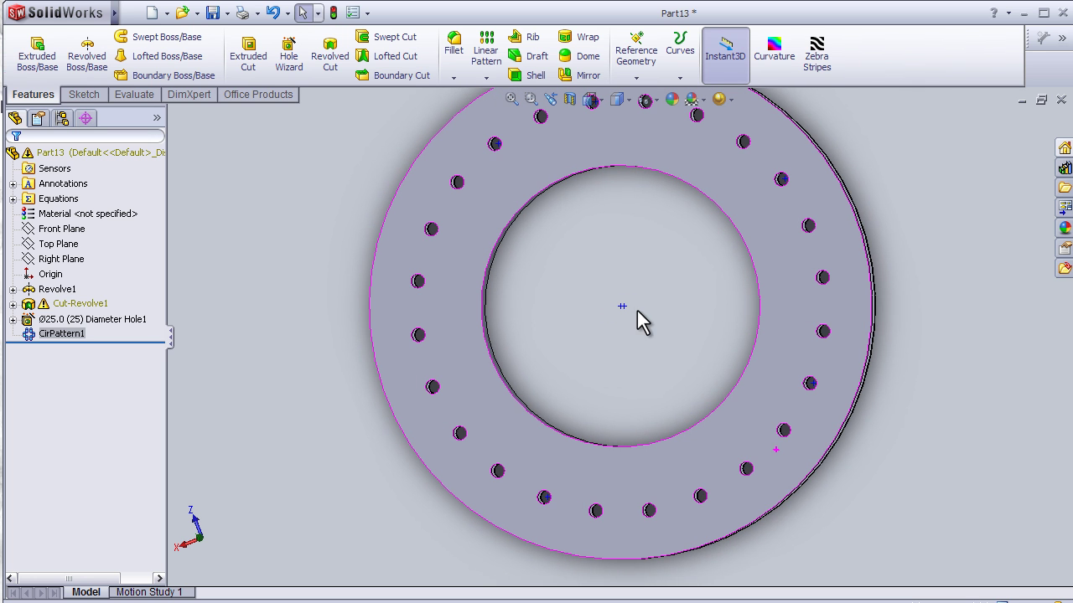
key(space)
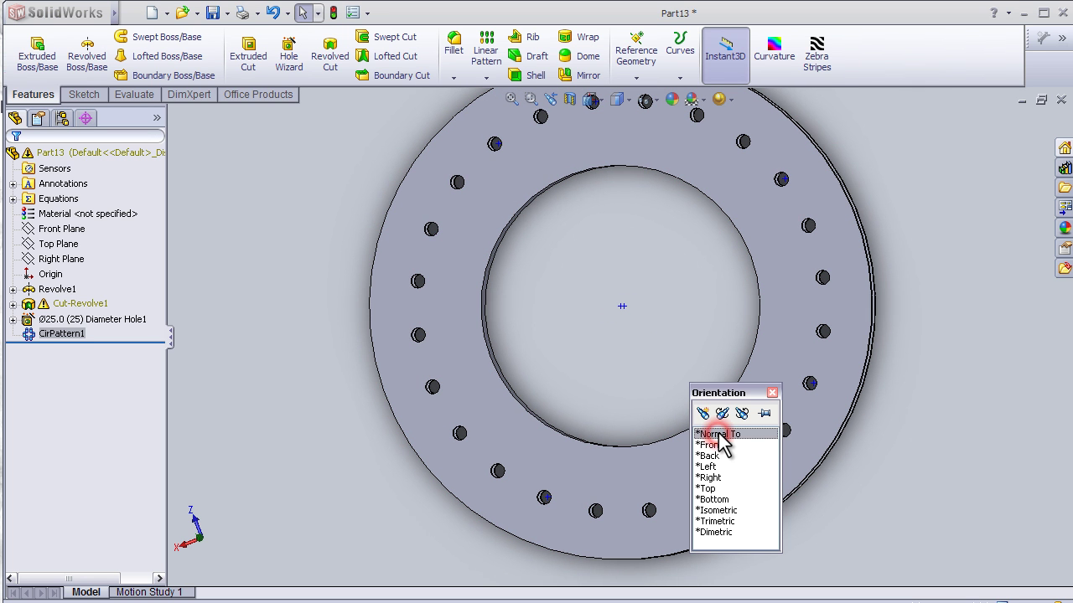
click(715, 433)
key(space)
key(space)
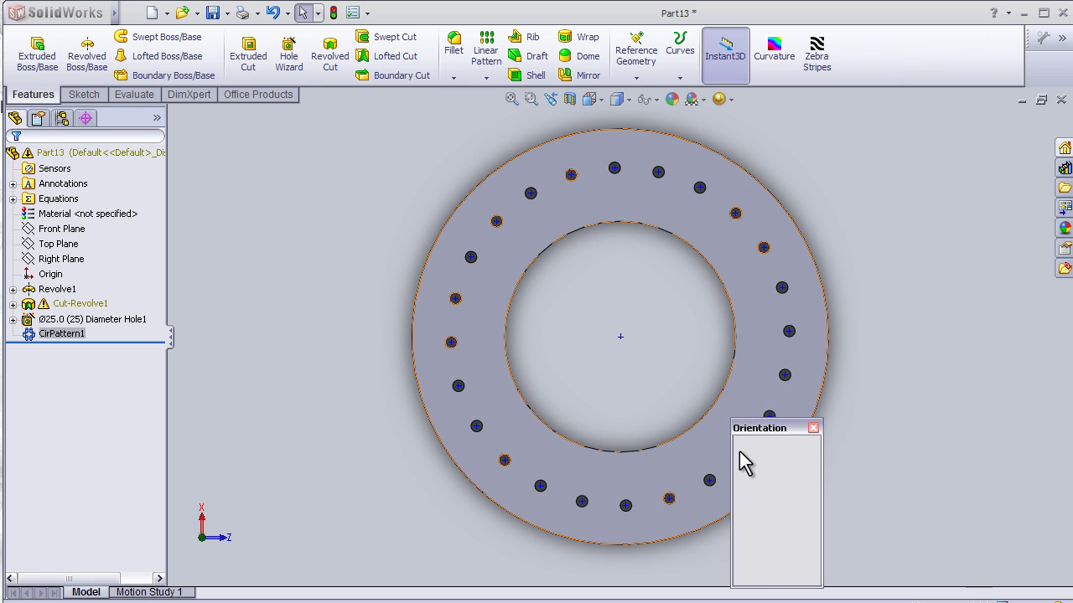
click(751, 557)
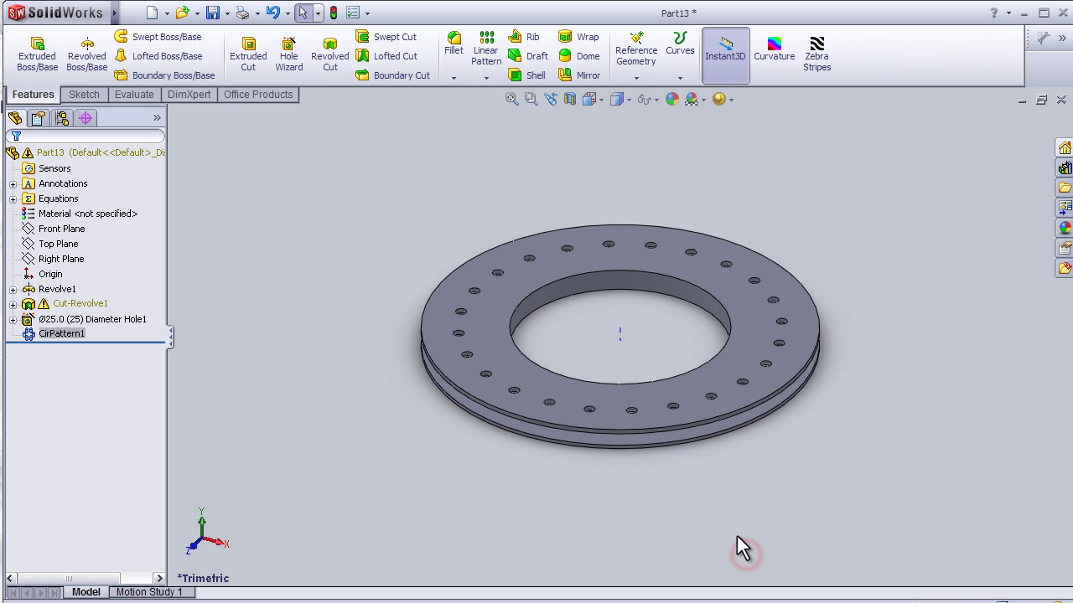
scroll(641, 343, down, 2)
scroll(641, 344, down, 3)
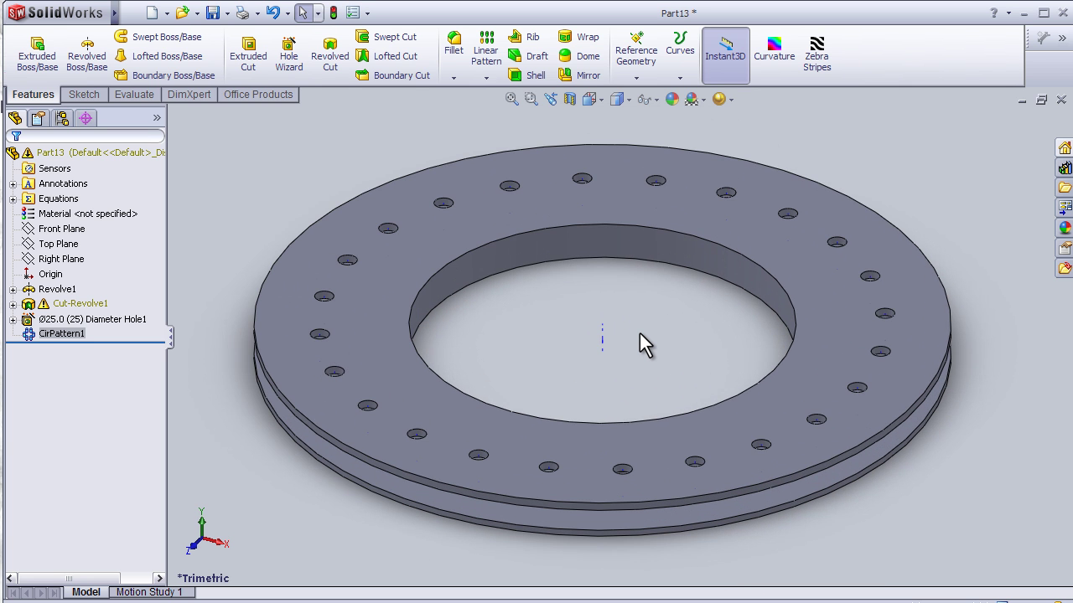
scroll(641, 344, down, 2)
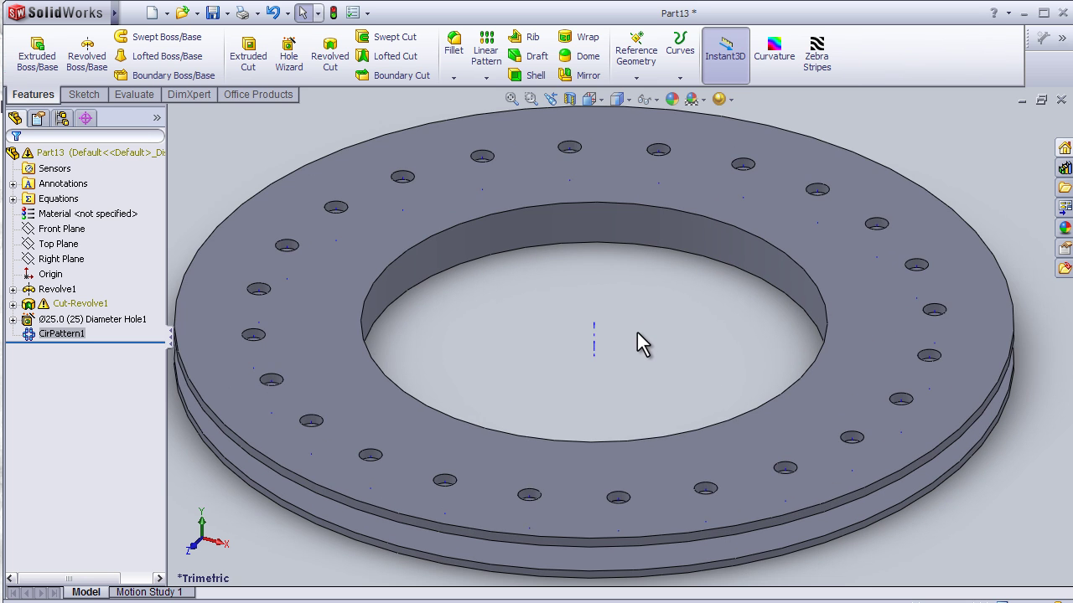
middle_drag(642, 342, 646, 339)
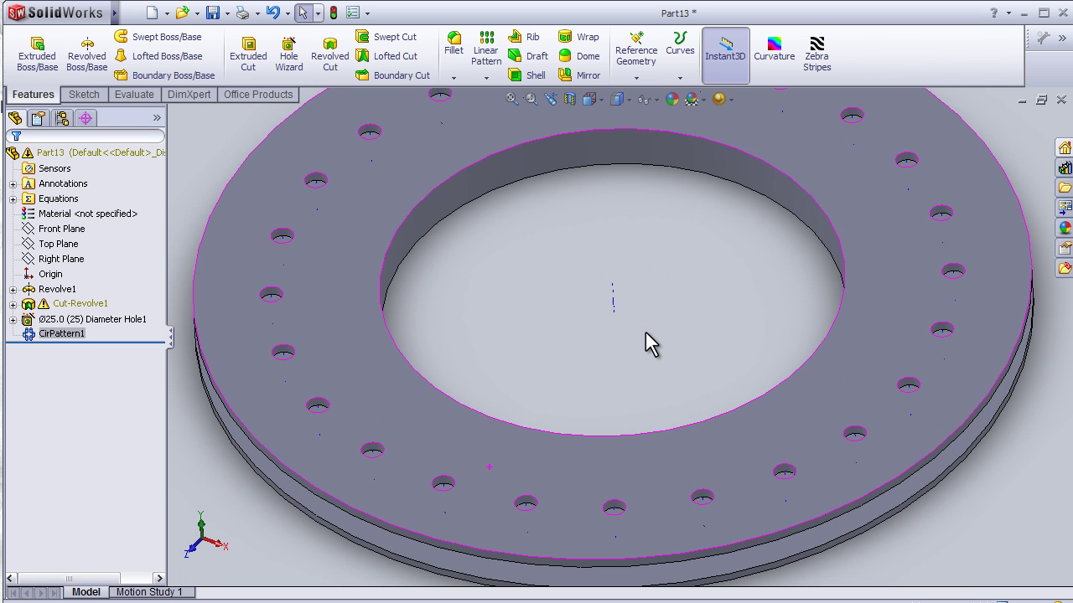